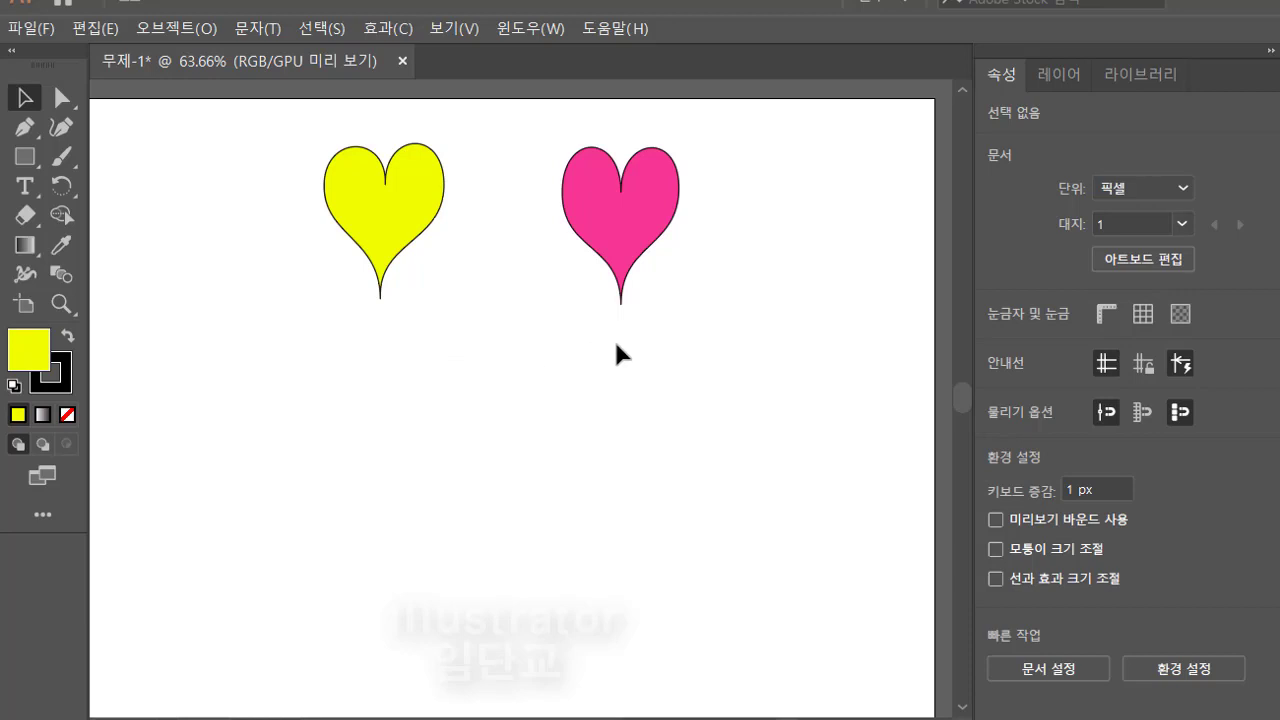
Show the document grid and draw a new heart's left lobe below the yellow heart with the Pen tool, starting at about X 358, Y 366 px.
left_click(449, 29)
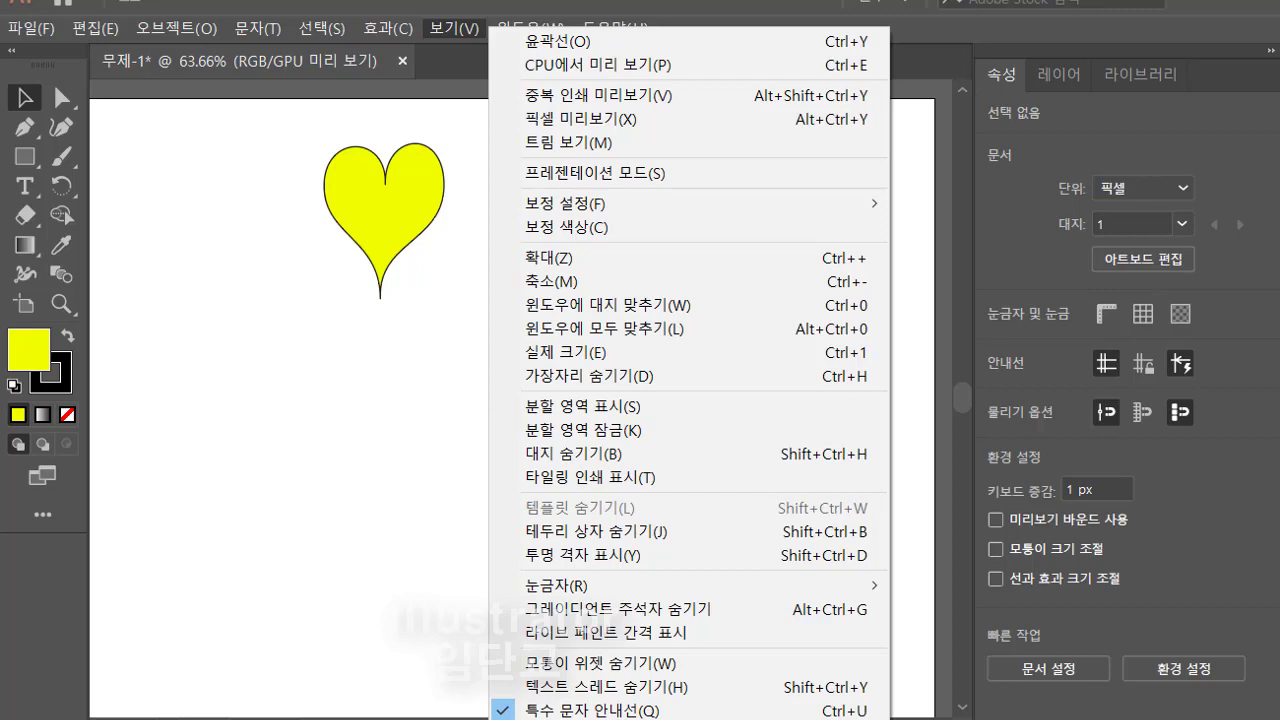
left_click(560, 719)
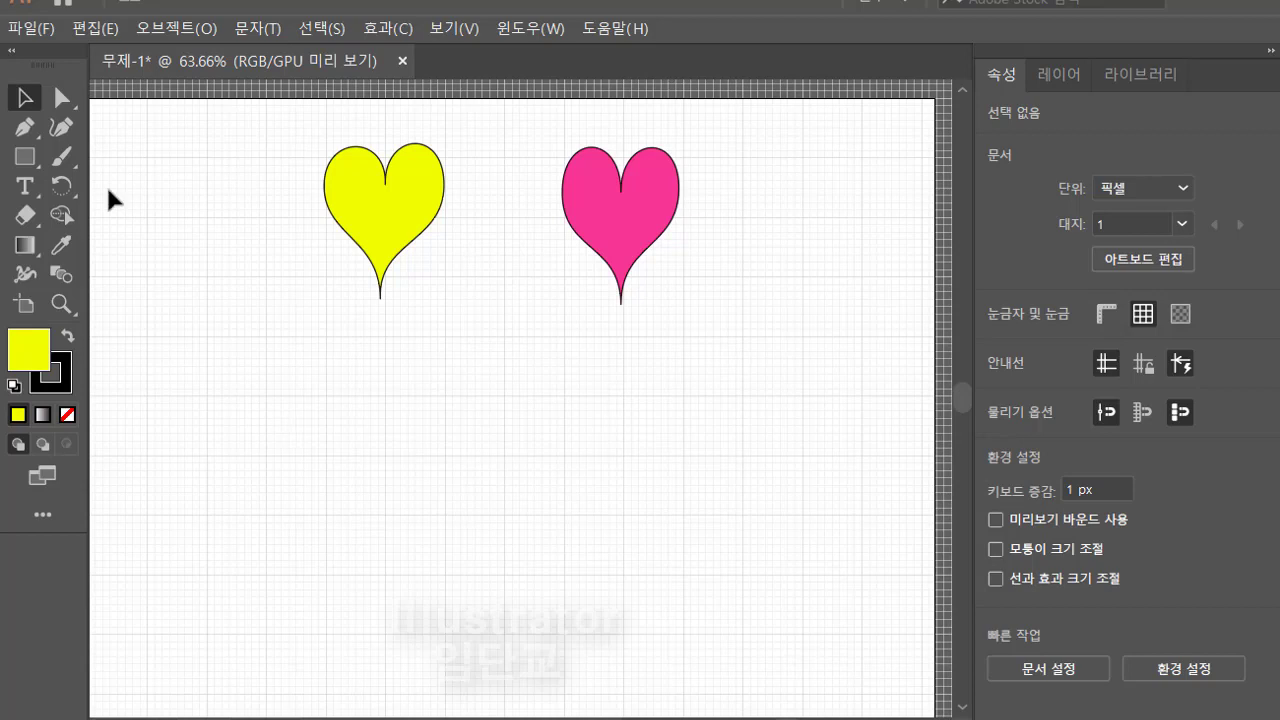
left_click(24, 127)
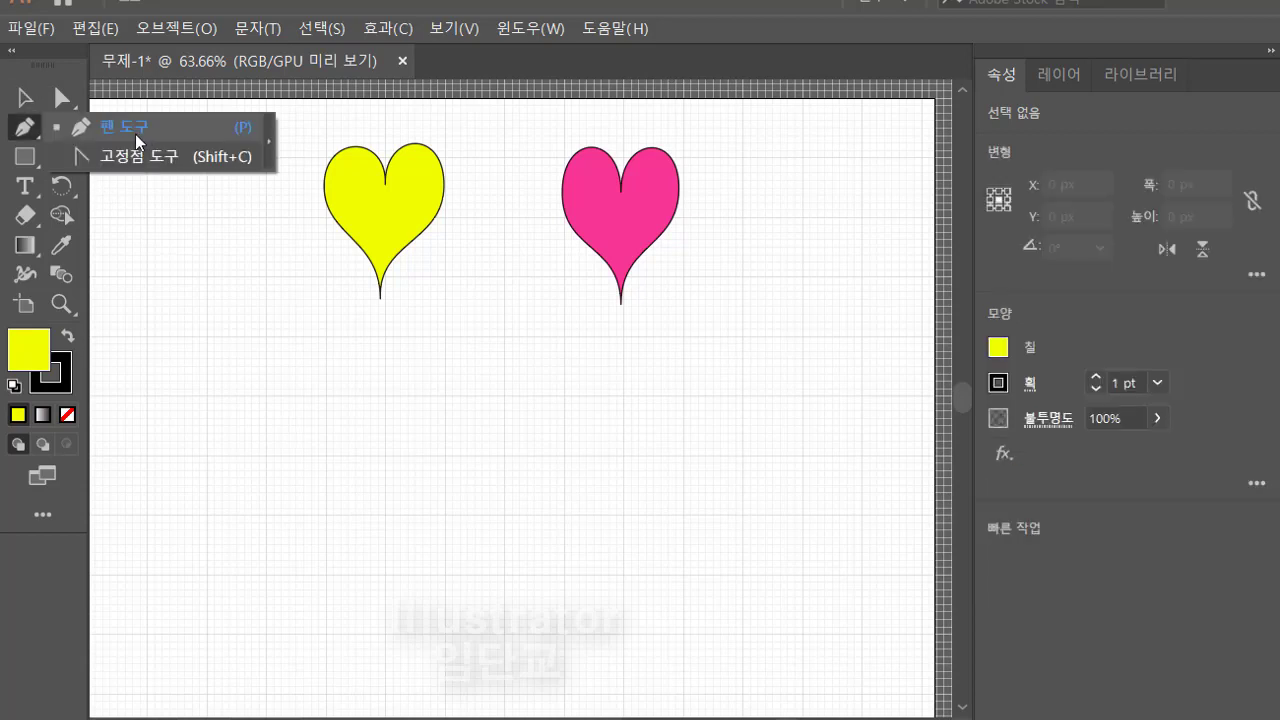
left_click(135, 132)
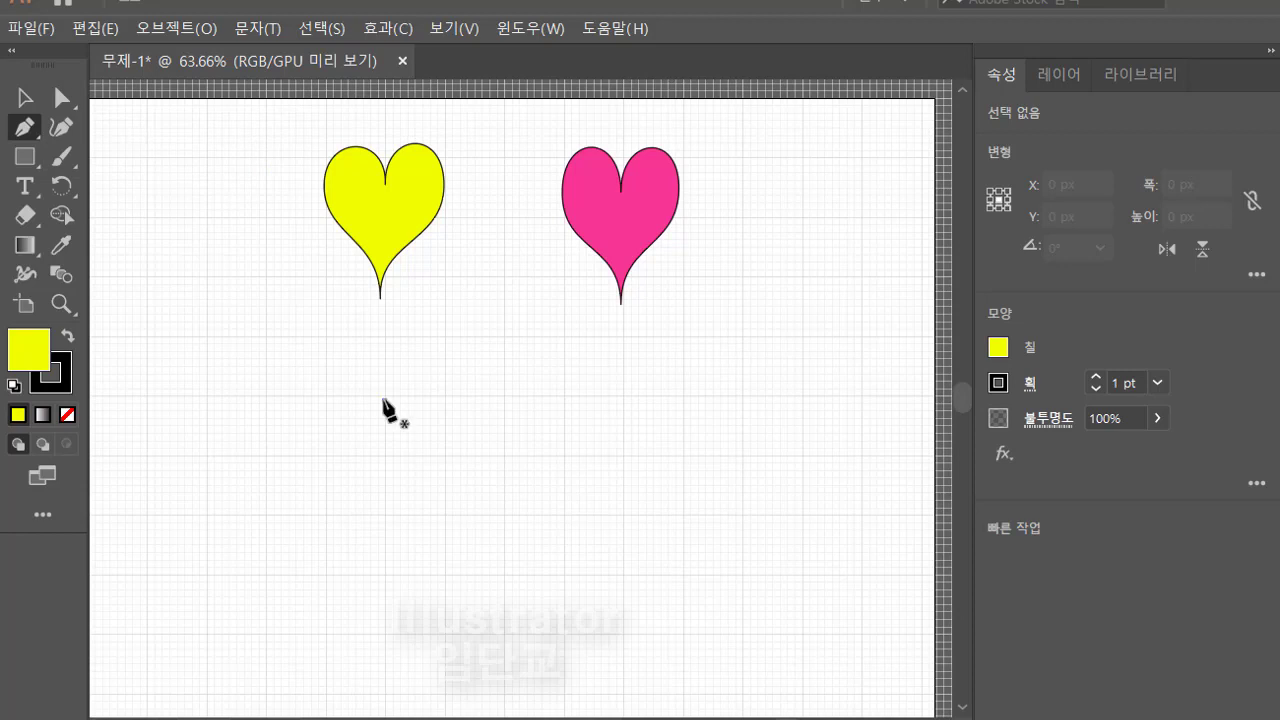
left_click_drag(384, 413, 383, 452)
left_click_drag(383, 455, 383, 457)
left_click(384, 345)
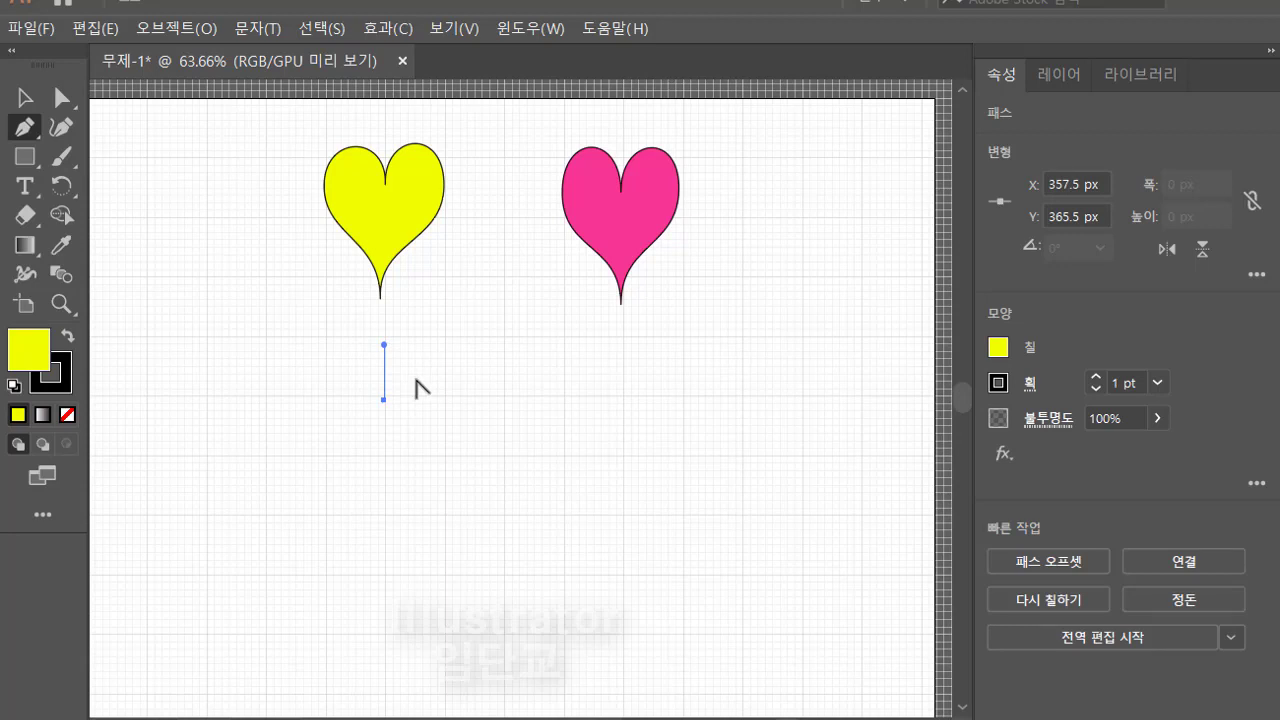
mouse_move(416, 388)
left_mouse_down()
mouse_move(391, 375)
mouse_move(396, 397)
mouse_move(330, 401)
mouse_move(330, 457)
left_mouse_up()
left_click_drag(329, 456, 327, 373)
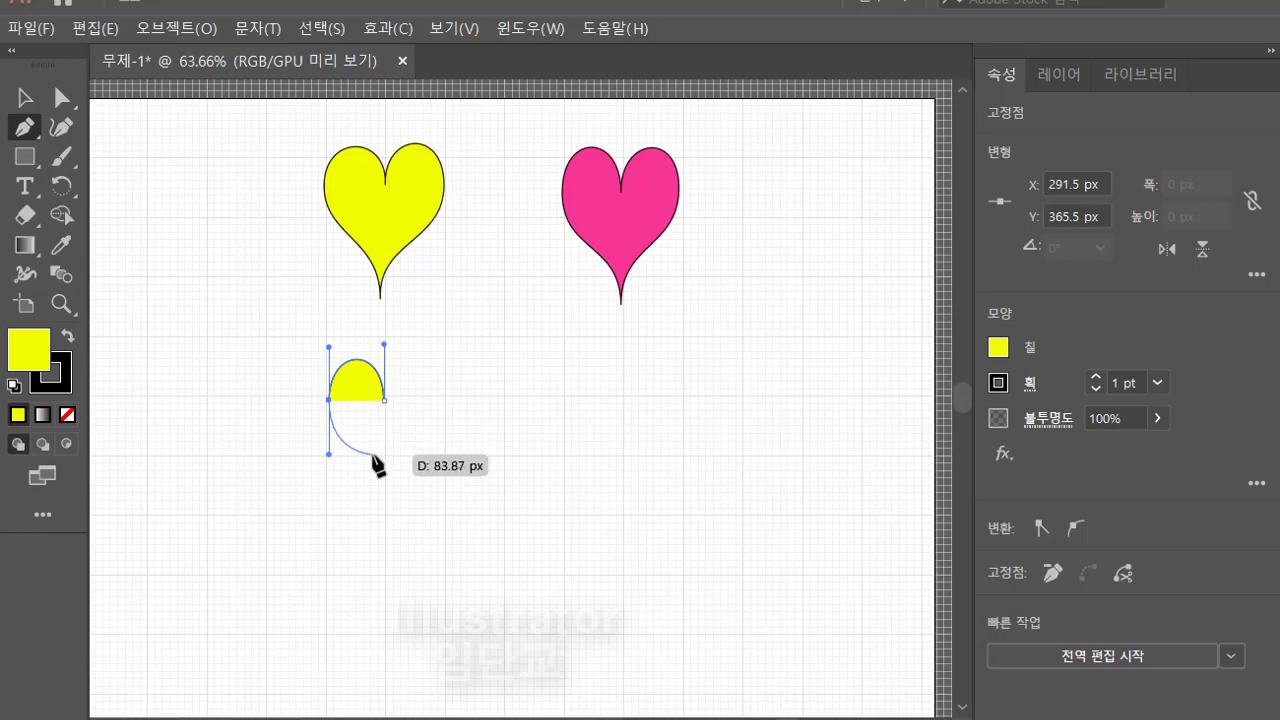
Curve the path down to the heart's bottom tip at about X 358, Y 506 px and turn the outgoing handle upward.
left_click(383, 516)
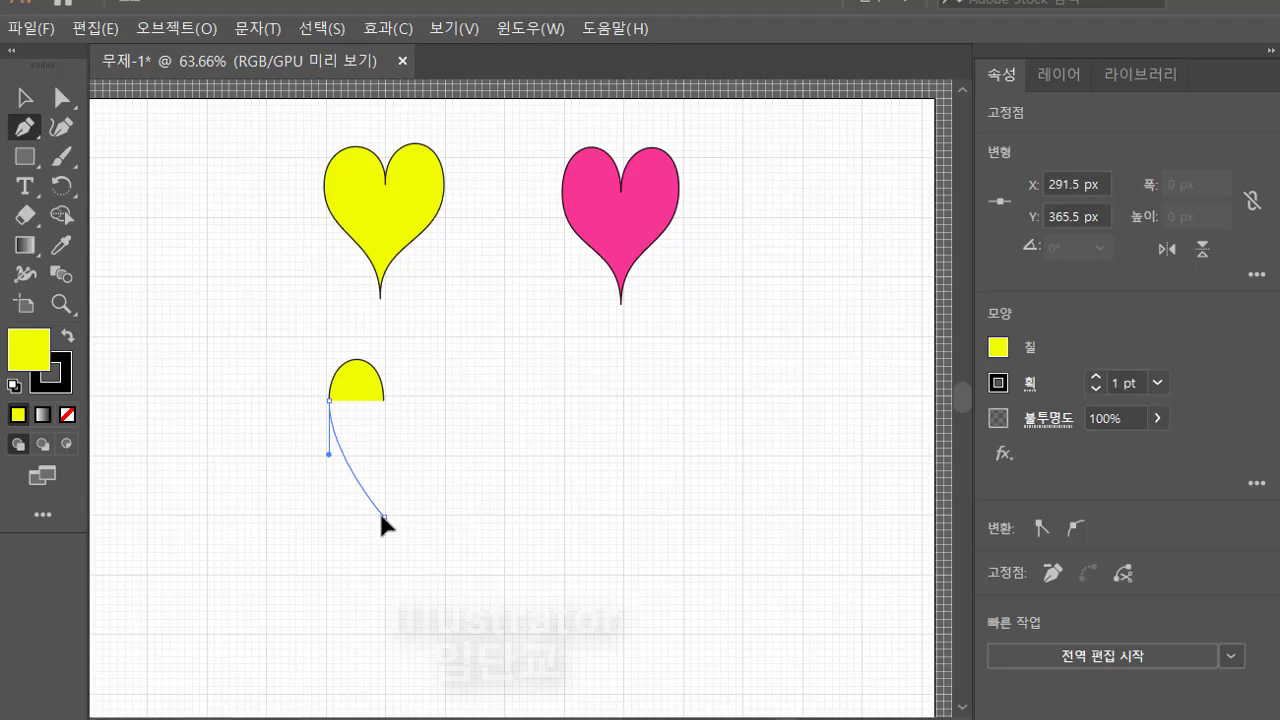
left_click_drag(383, 516, 384, 568)
left_click_drag(384, 566, 385, 573)
left_click_drag(385, 573, 382, 573)
left_click(386, 464)
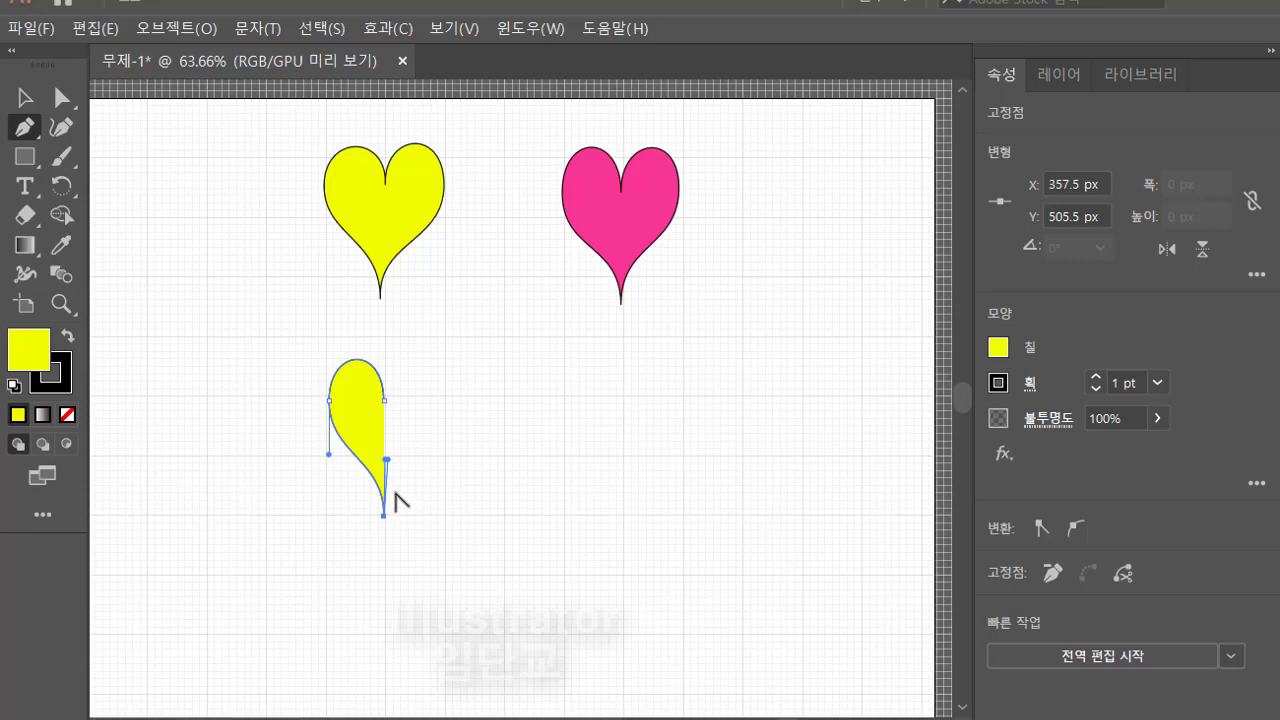
Curve the path up to a right-side anchor at about X 431, Y 361 px, close the heart at its starting anchor, and deselect it.
left_click_drag(395, 493, 445, 346)
left_click_drag(445, 343, 444, 339)
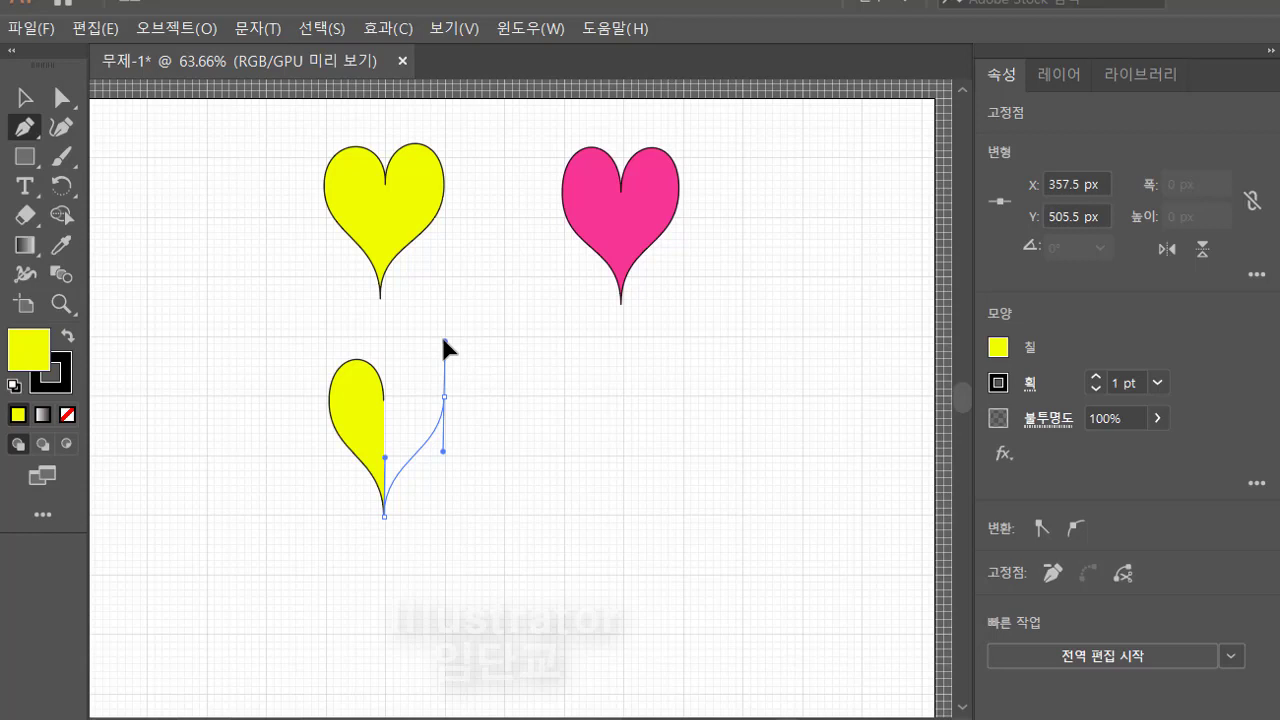
left_click_drag(444, 340, 444, 340)
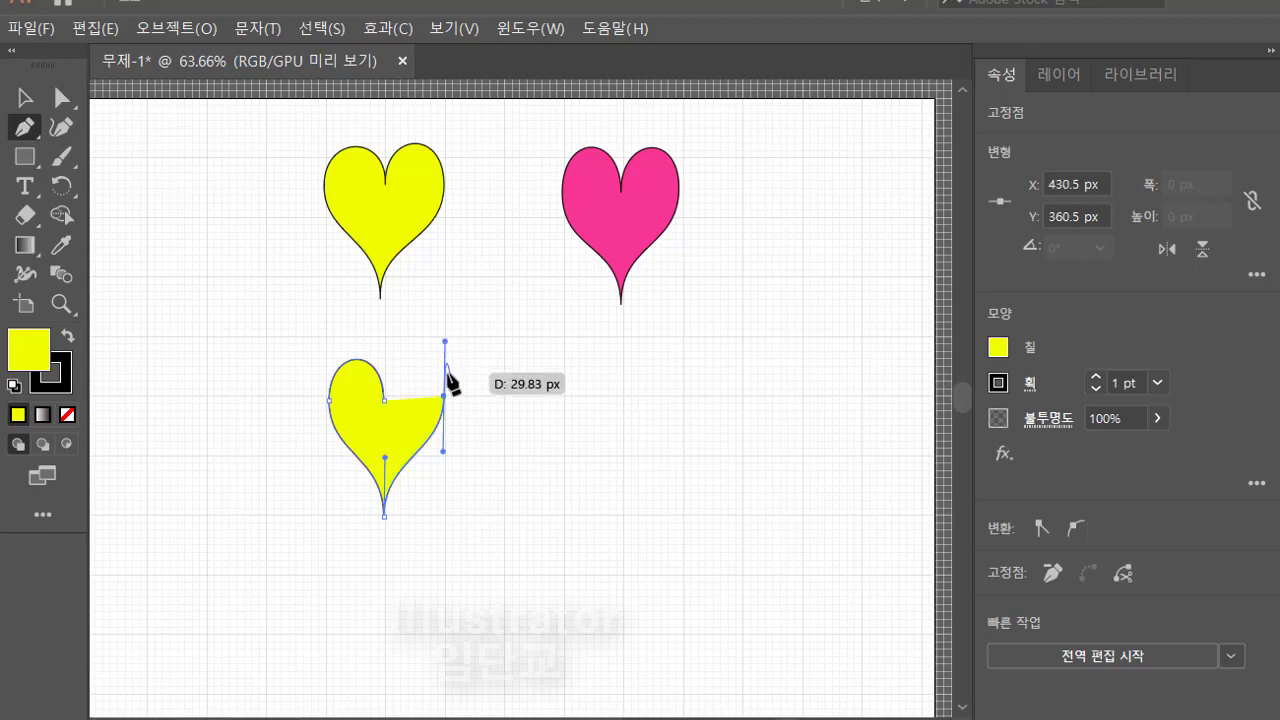
left_click(386, 401)
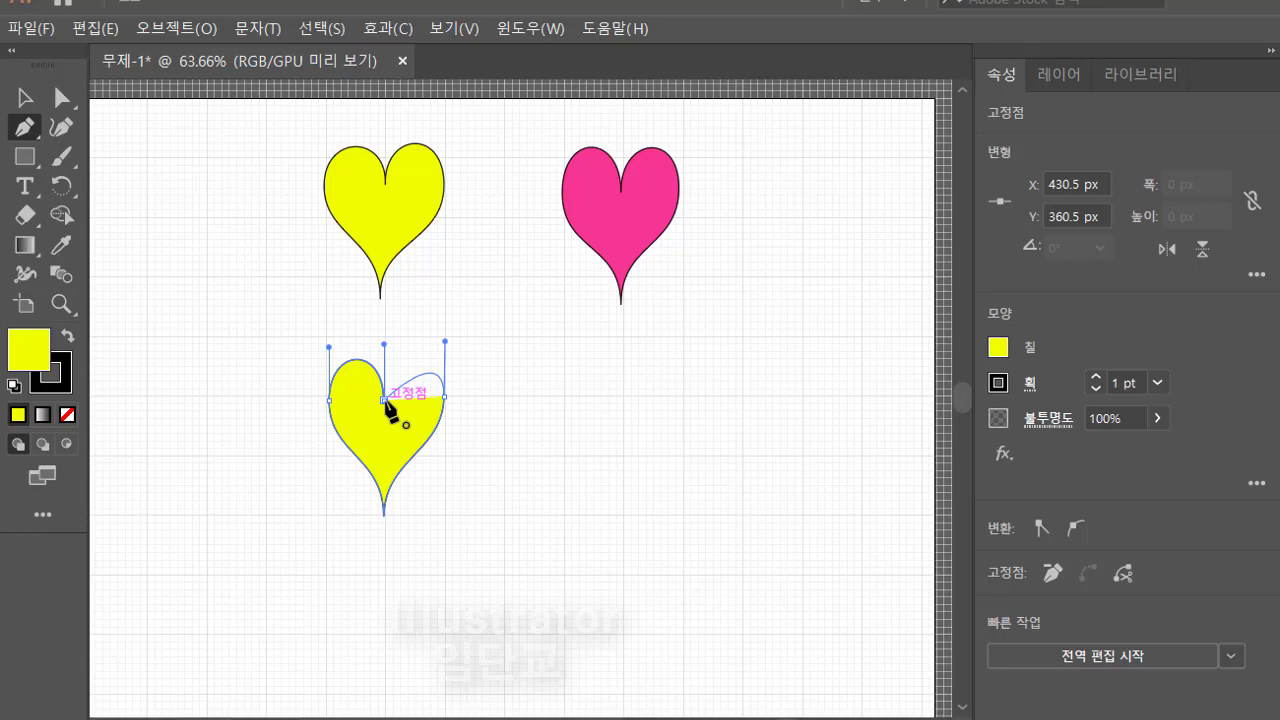
left_click_drag(384, 400, 381, 453)
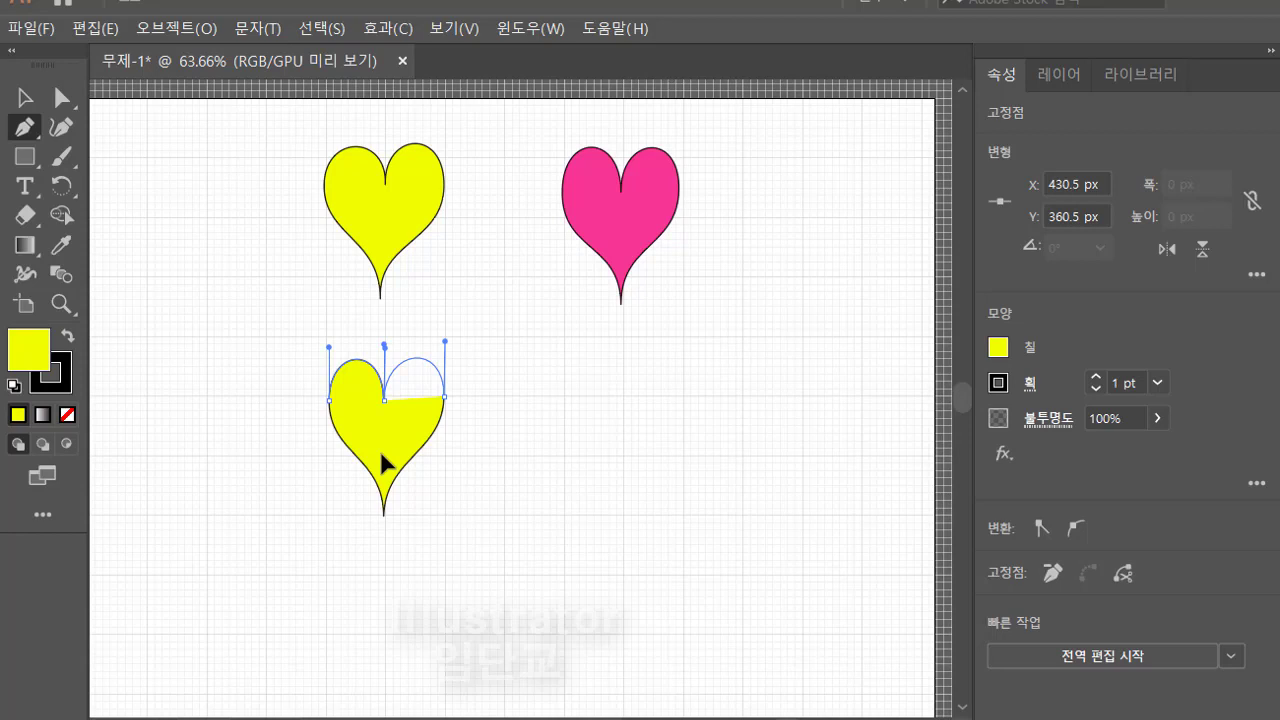
left_click_drag(381, 455, 387, 460)
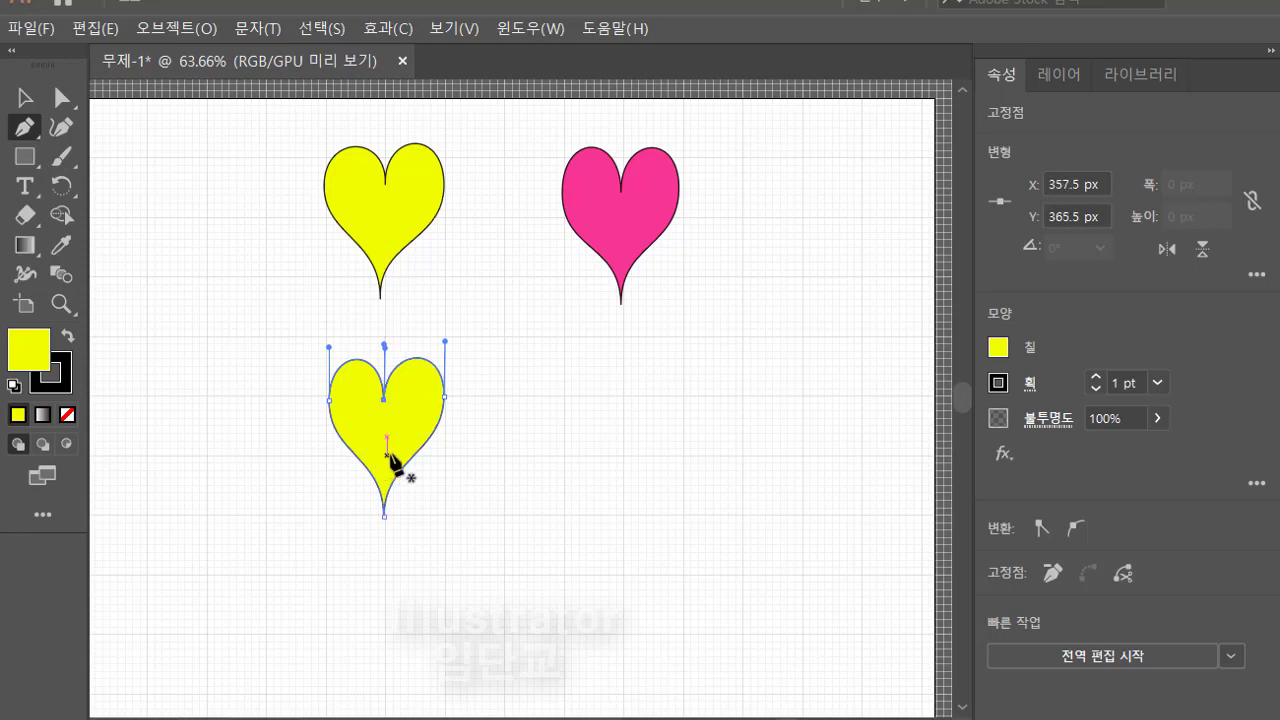
left_click(26, 100)
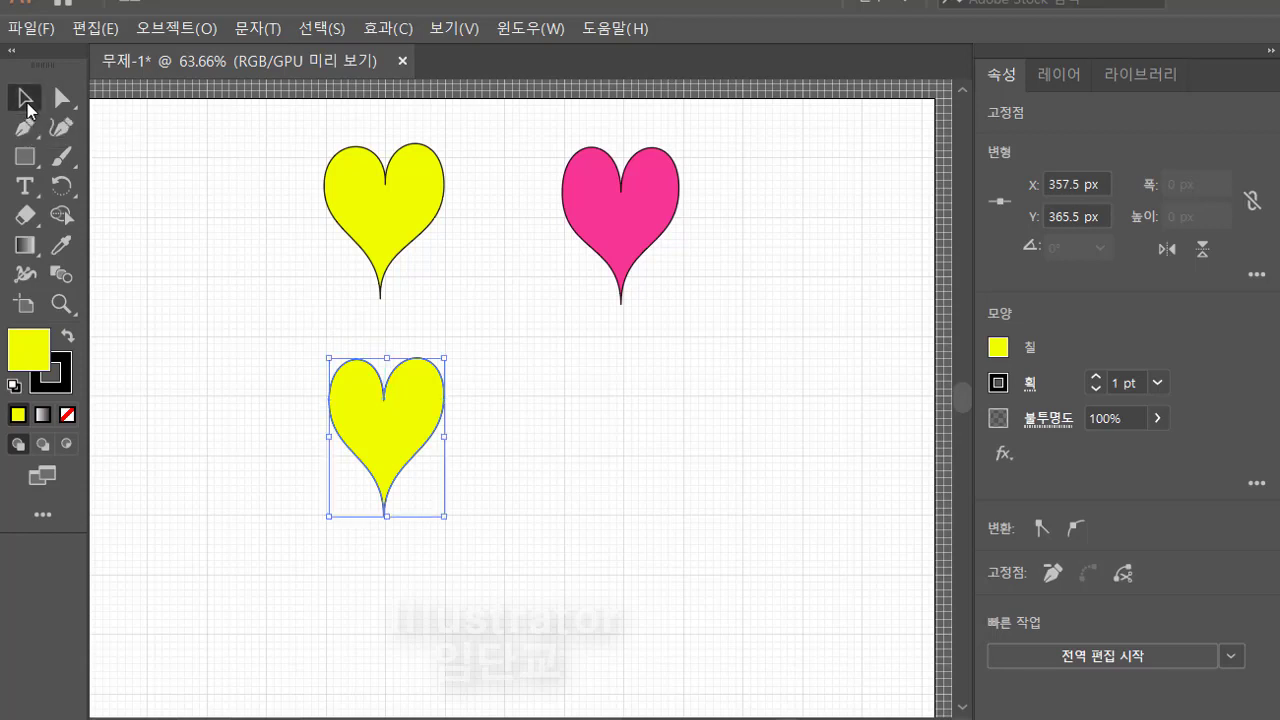
left_click(471, 564)
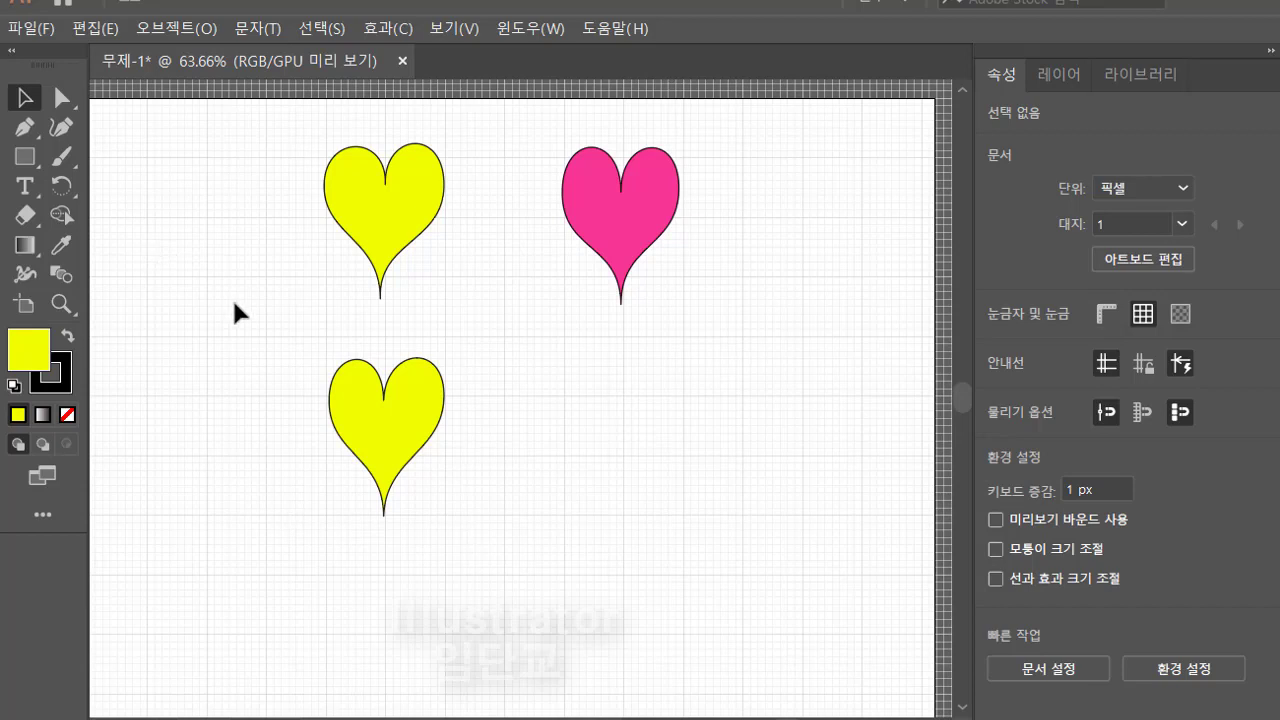
Draw the left lobe of another heart below the pink heart with the Pen tool, from about X 645 to X 580 px at Y 362 px.
left_click(25, 130)
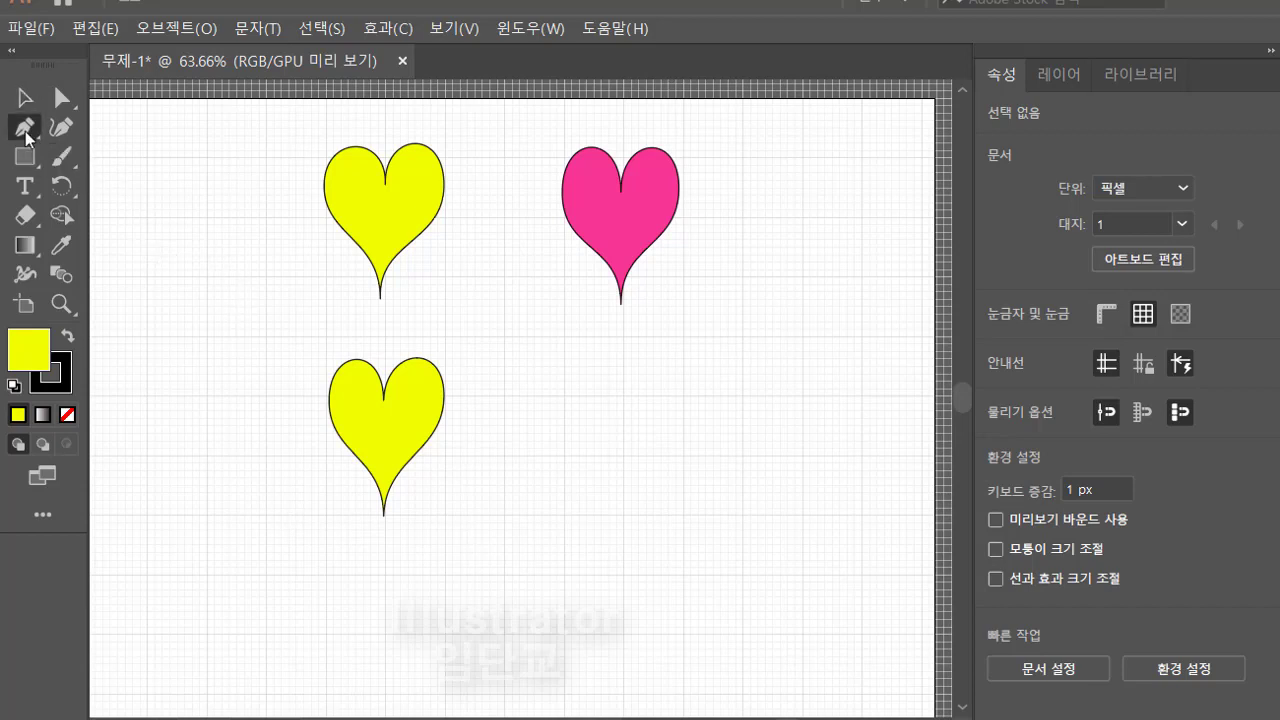
left_click(114, 127)
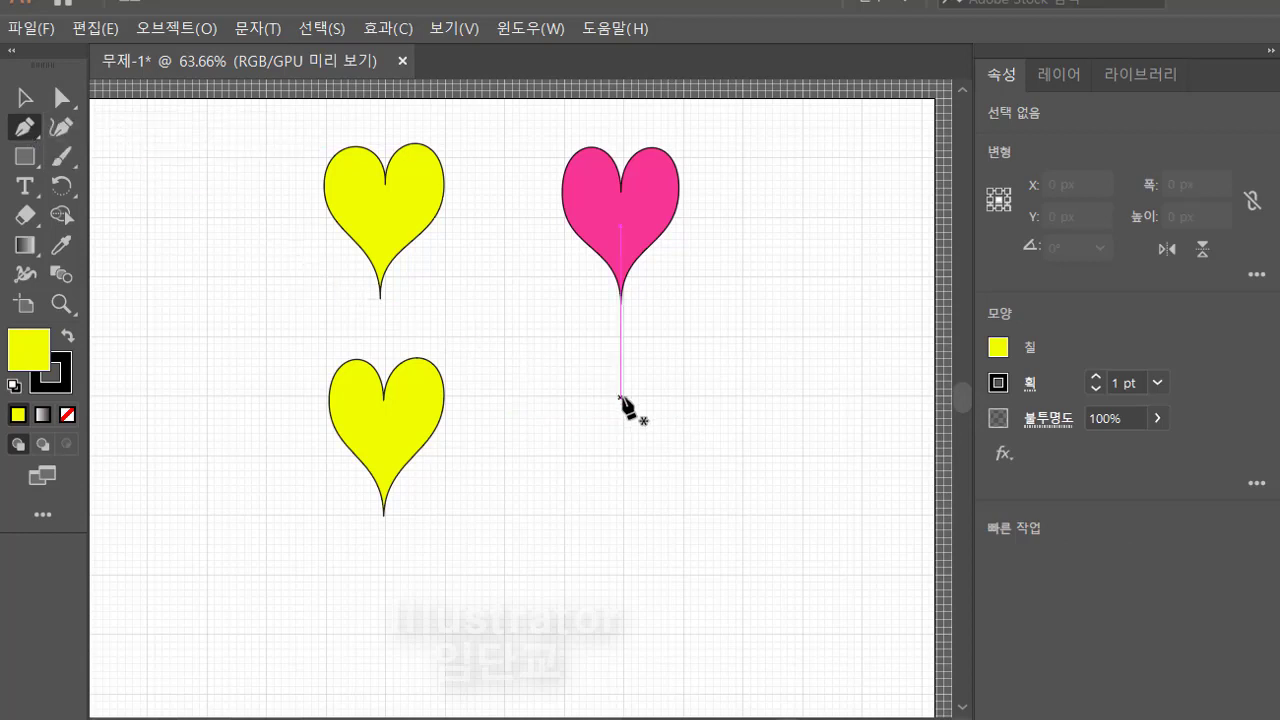
left_click_drag(621, 397, 621, 462)
left_click_drag(663, 353, 623, 335)
left_click_drag(622, 334, 622, 334)
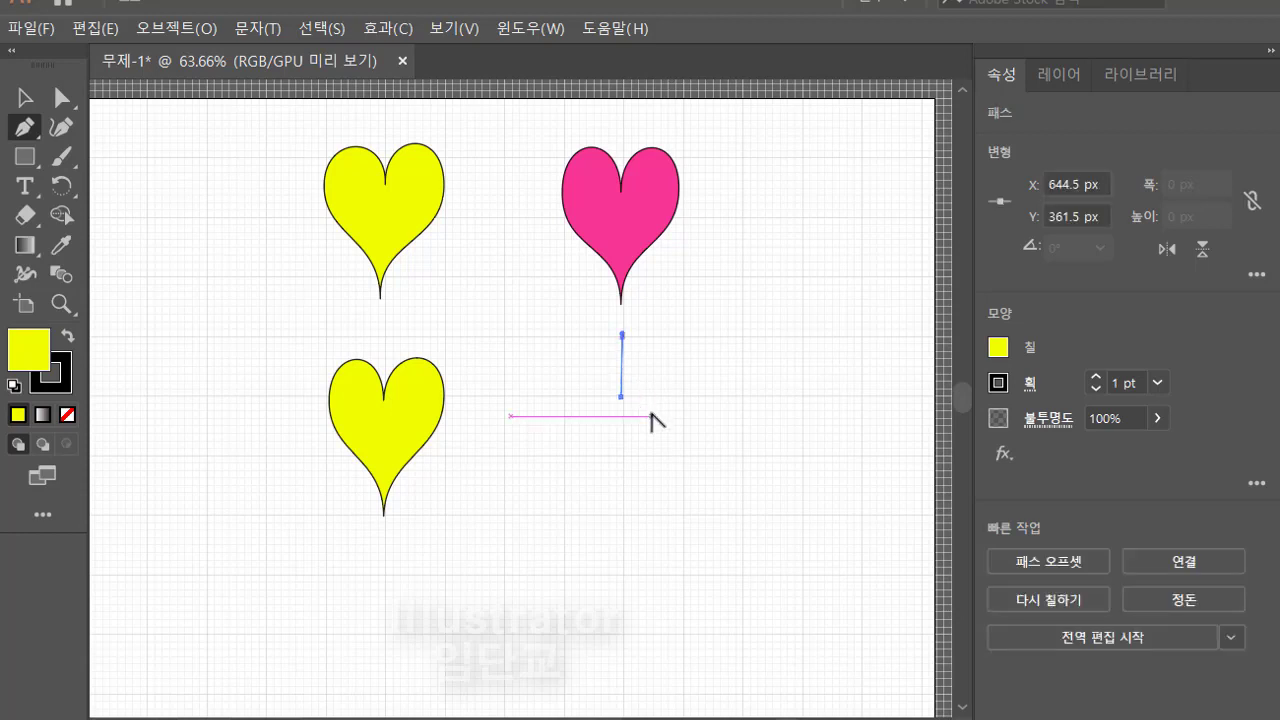
left_click(563, 397)
left_click_drag(566, 397, 566, 453)
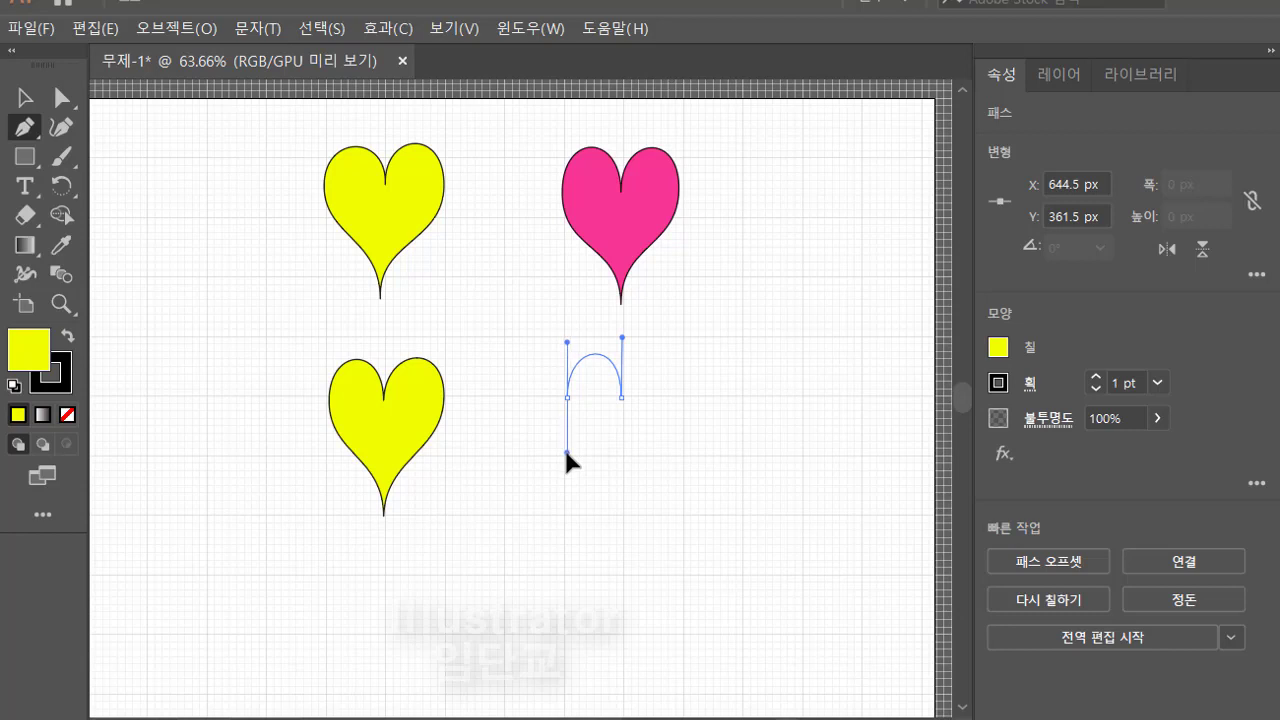
left_click_drag(566, 453, 567, 453)
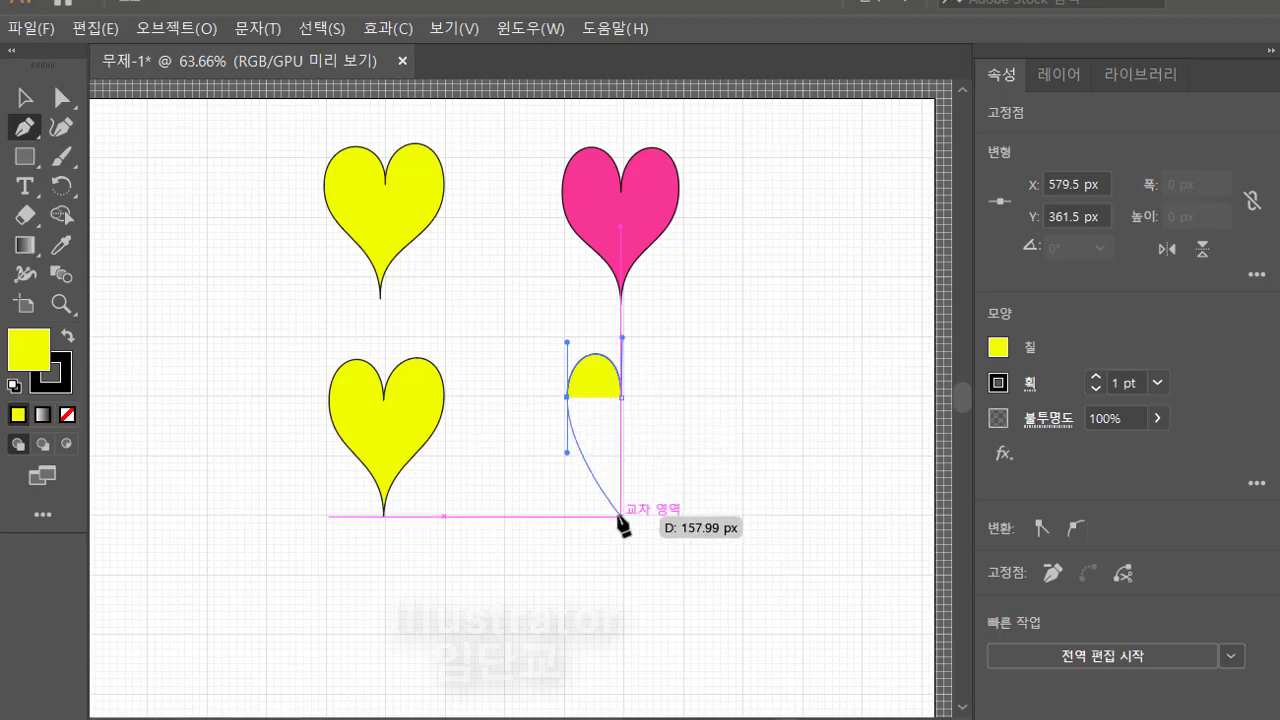
Extend the second heart's path to a bottom tip at about X 645, Y 506 px and fold its outgoing handle upward.
left_click_drag(621, 517, 621, 571)
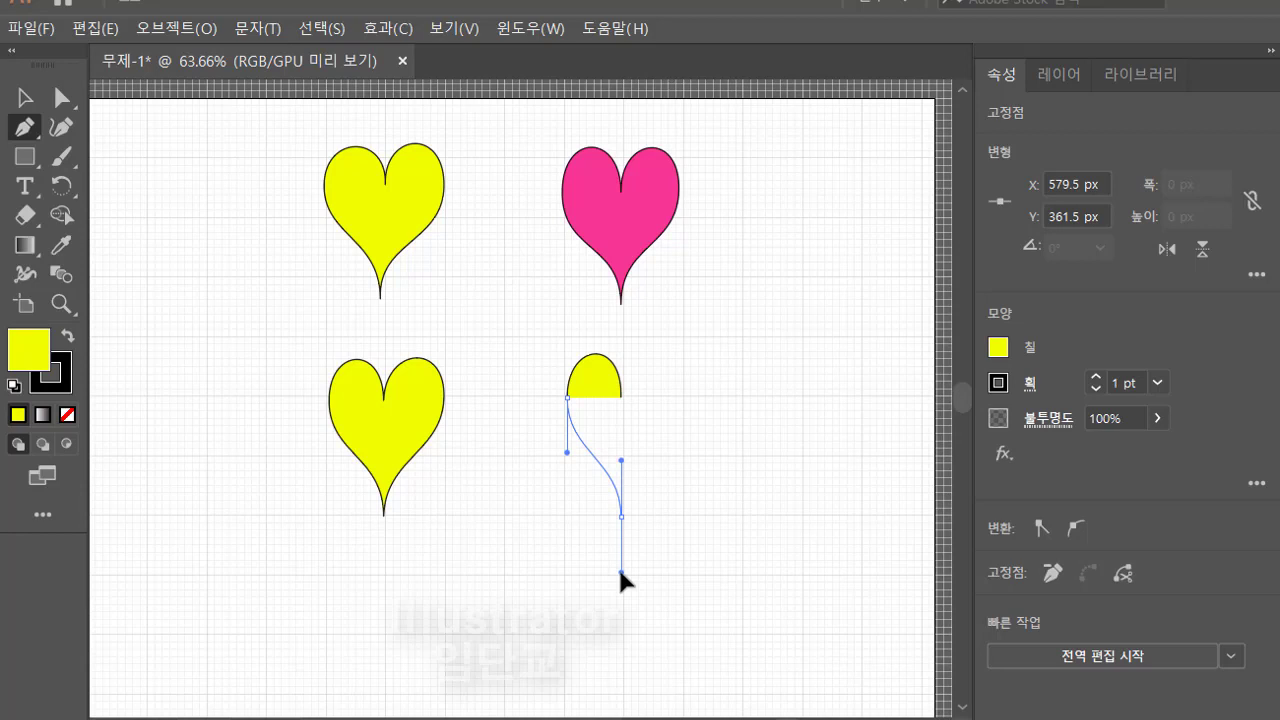
left_click_drag(671, 548, 622, 462)
left_click_drag(620, 459, 620, 459)
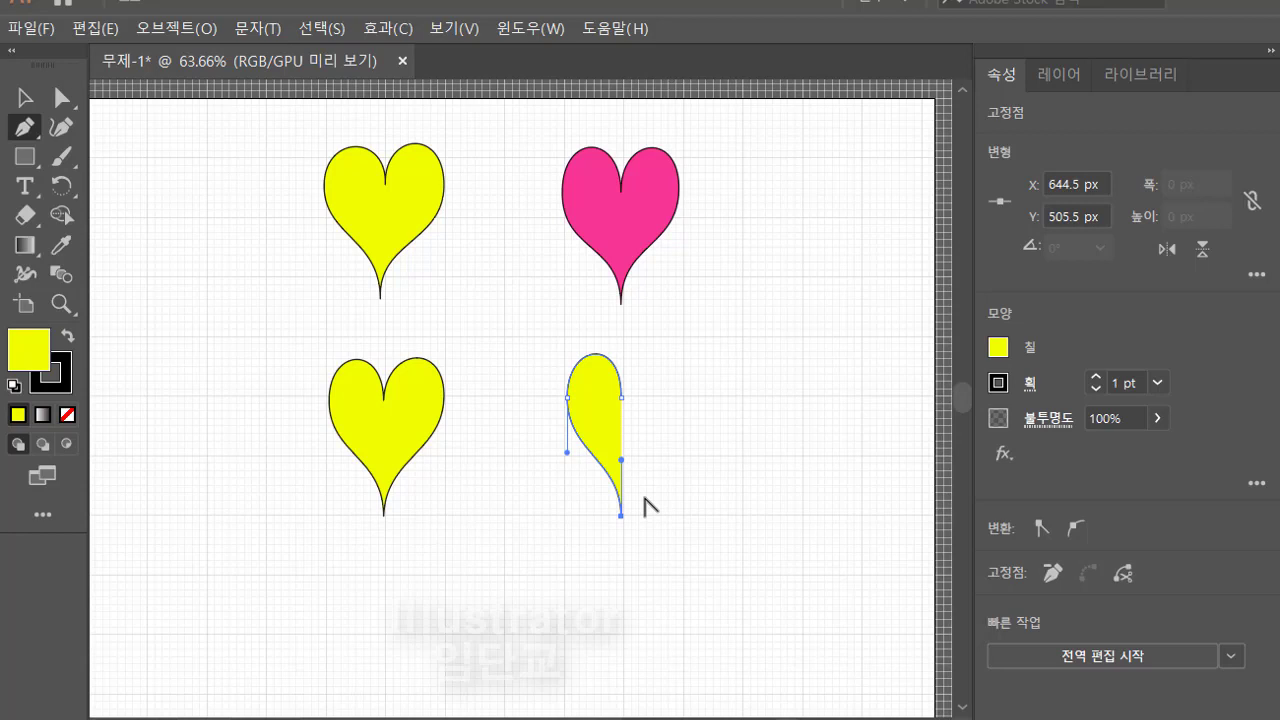
Draw the second heart's right side through about X 715, Y 363 px, close the path at its starting anchor, and deselect it.
left_click_drag(620, 515, 679, 342)
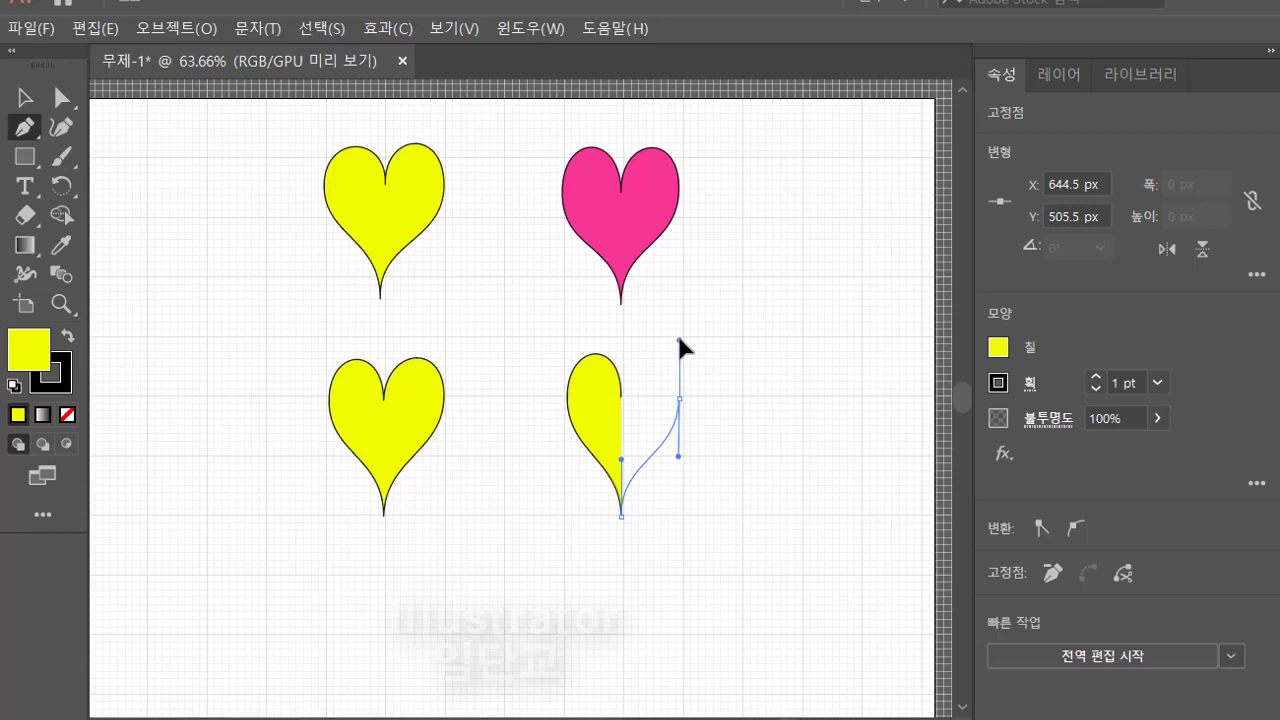
left_click_drag(679, 340, 680, 342)
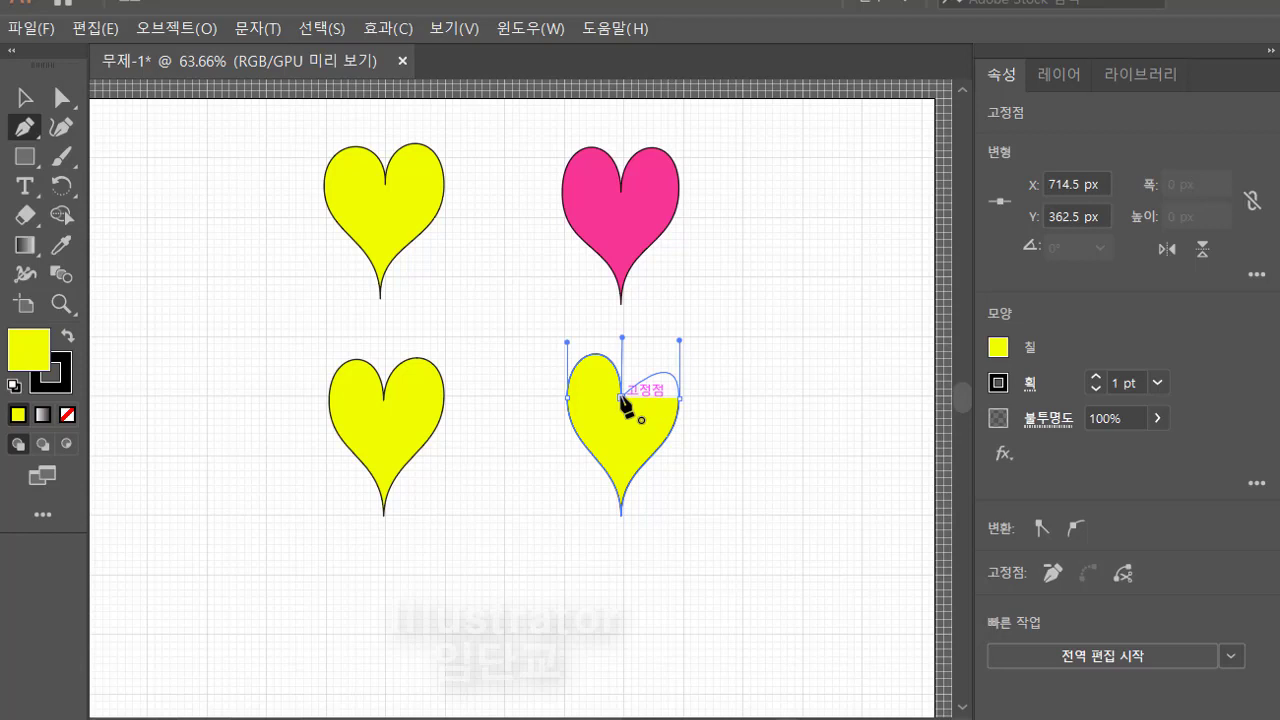
left_click(622, 398)
left_click_drag(619, 405, 619, 455)
left_click_drag(619, 454, 619, 454)
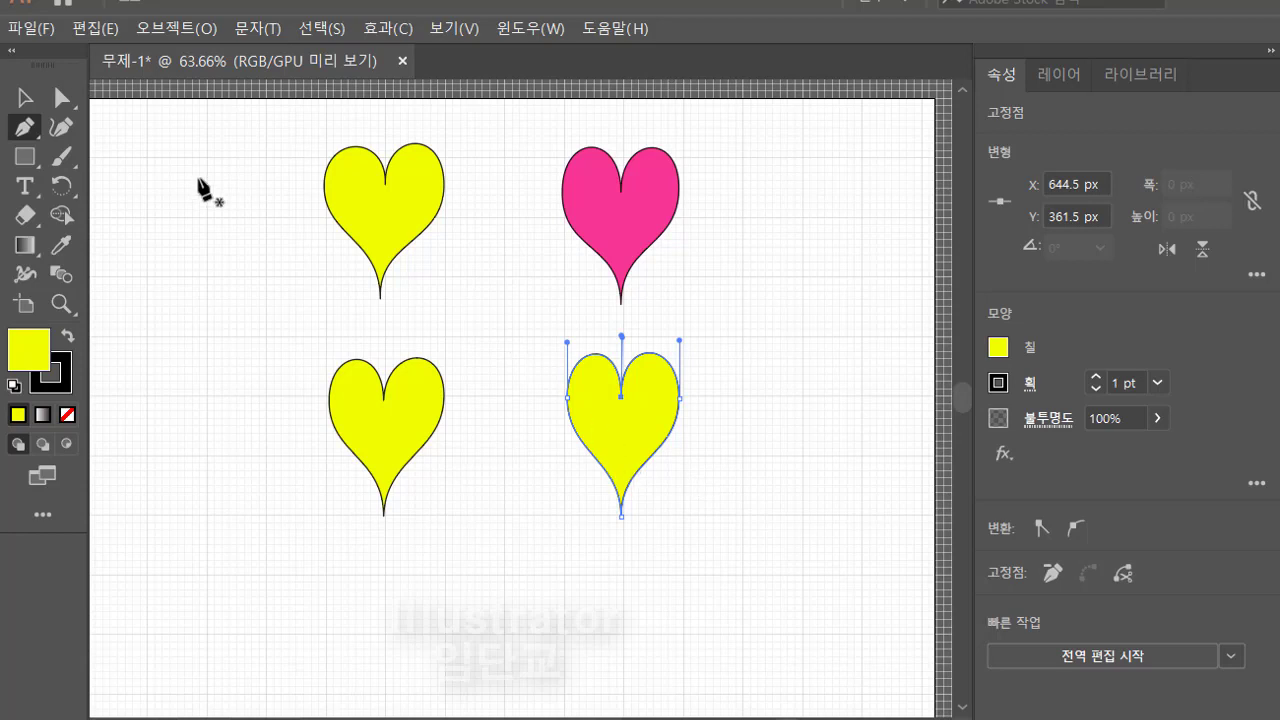
left_click(23, 101)
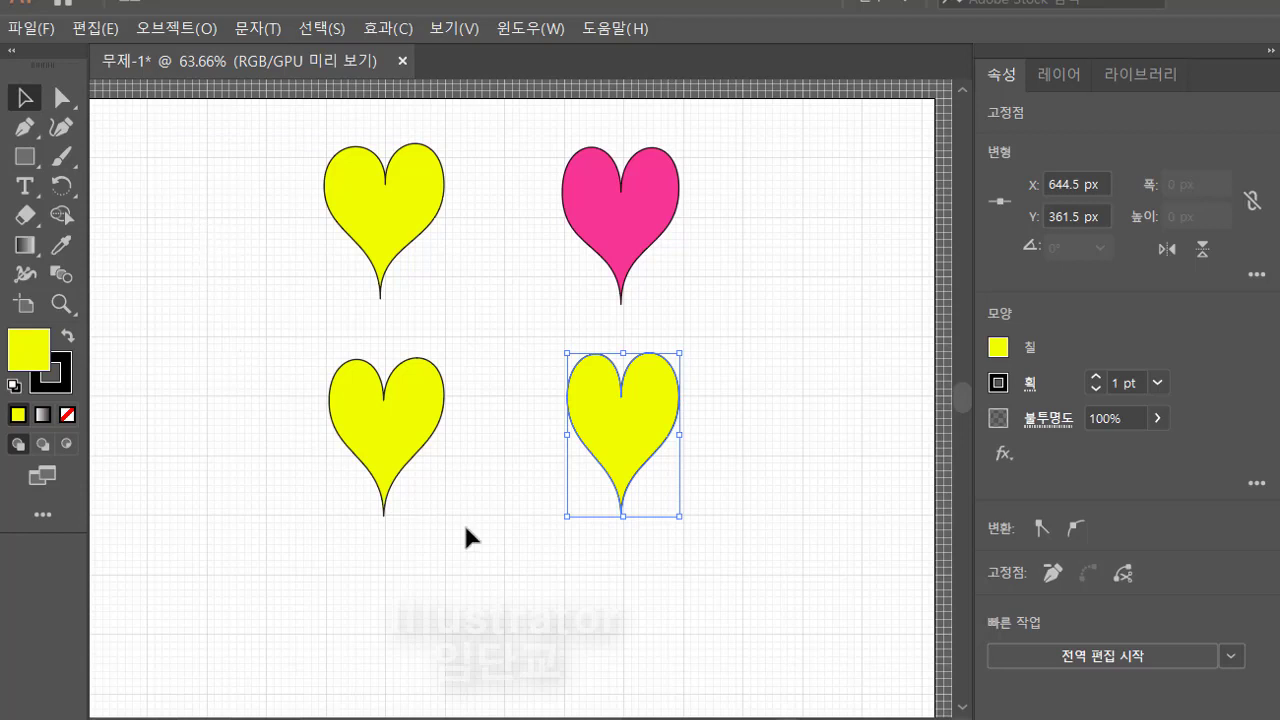
left_click(699, 544)
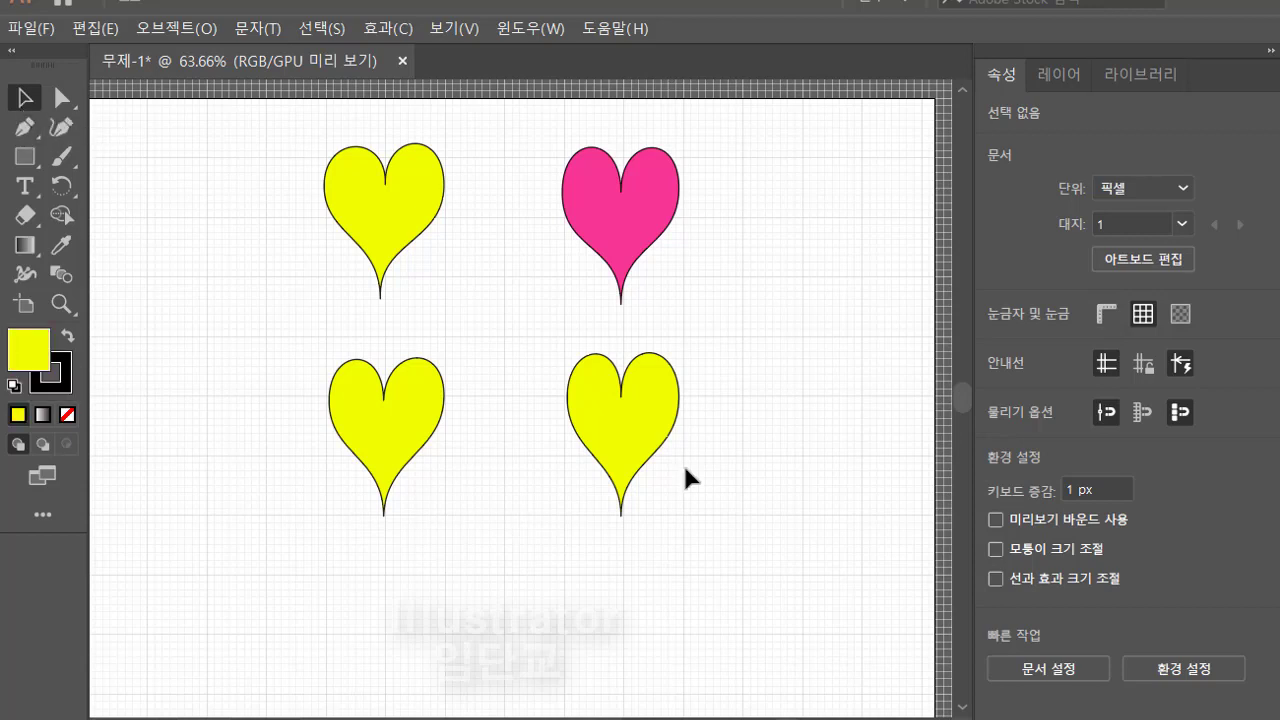
Change the fill of the heart below the pink one to the pinkish red FF0049.
left_click(625, 430)
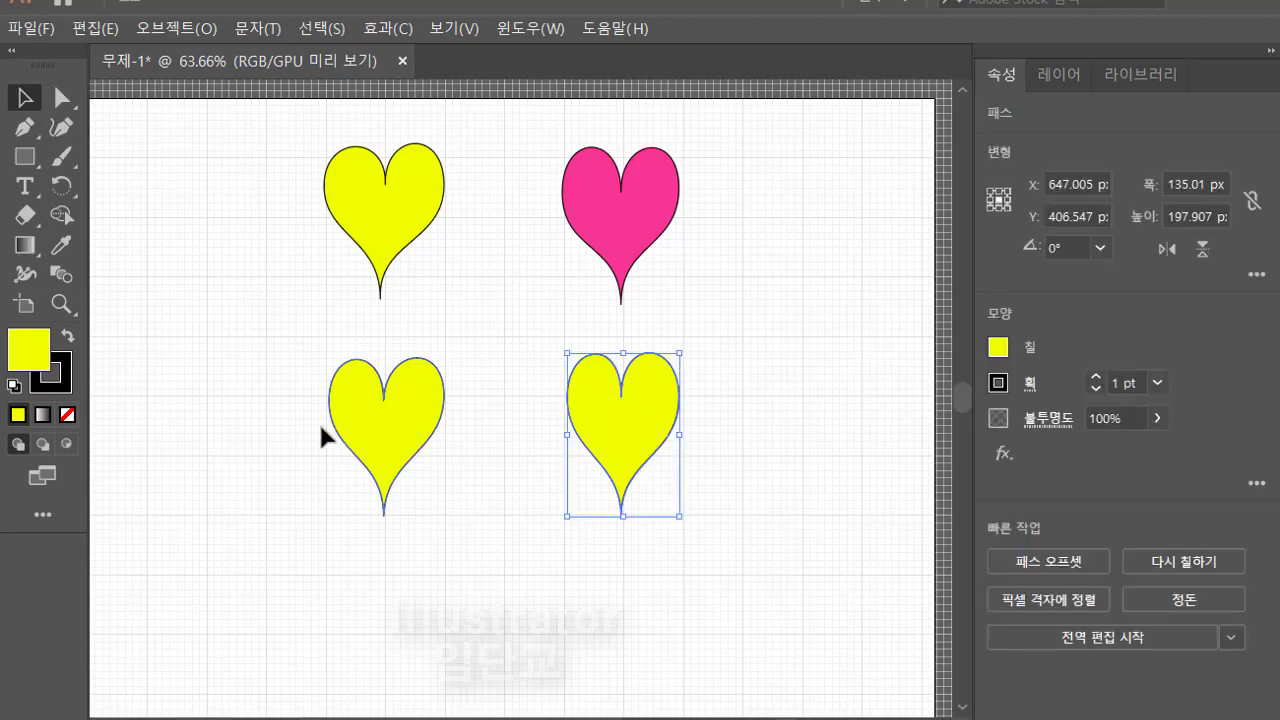
double_click(28, 352)
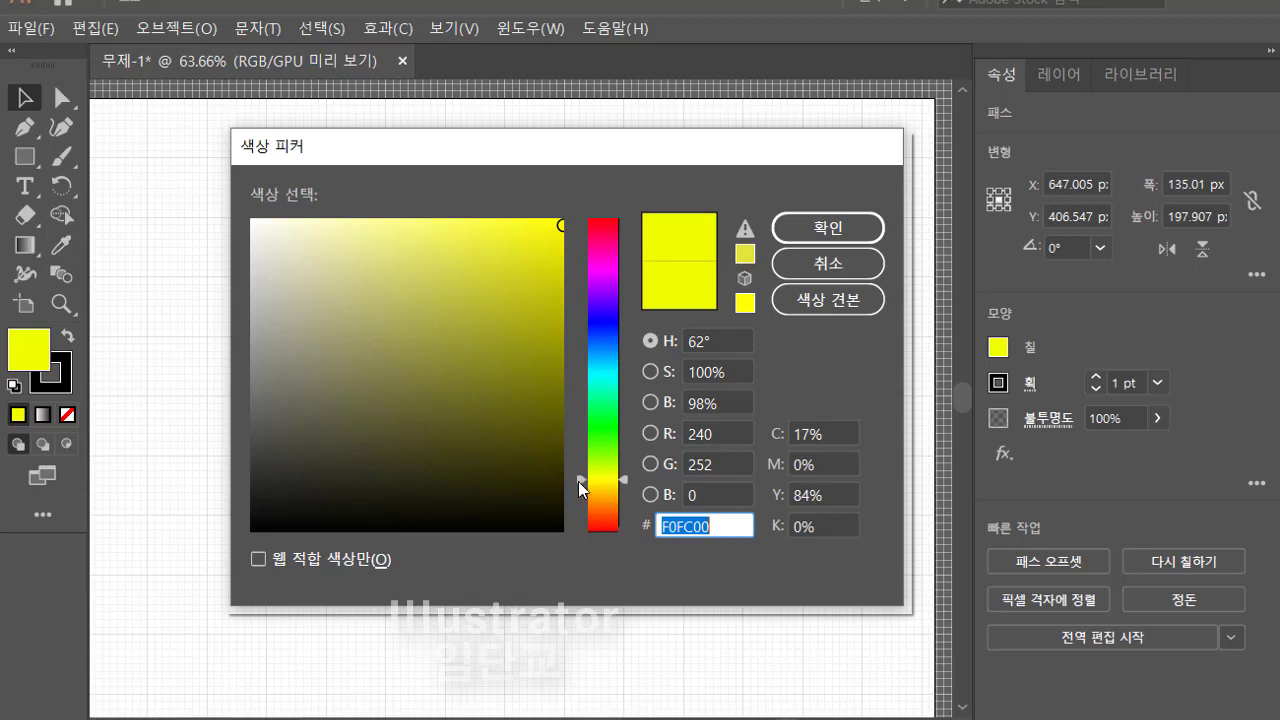
left_click_drag(578, 481, 590, 341)
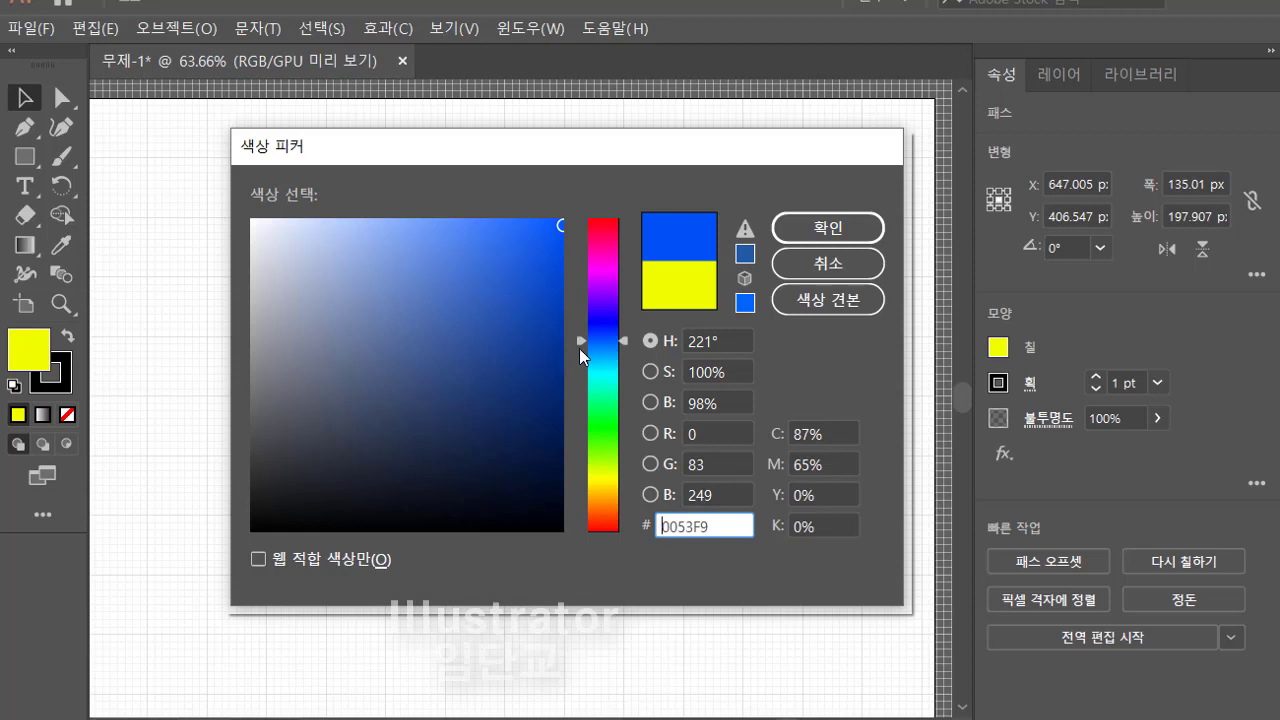
left_click_drag(581, 339, 584, 226)
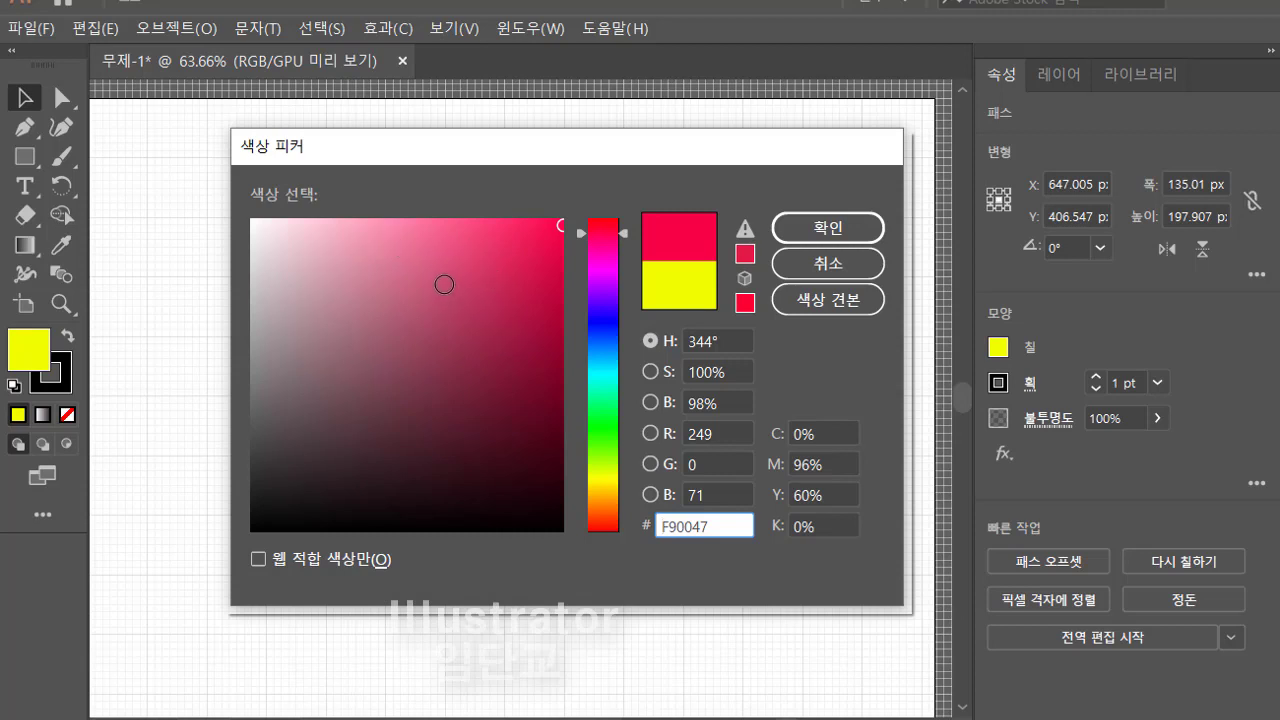
left_click(469, 267)
left_click(422, 243)
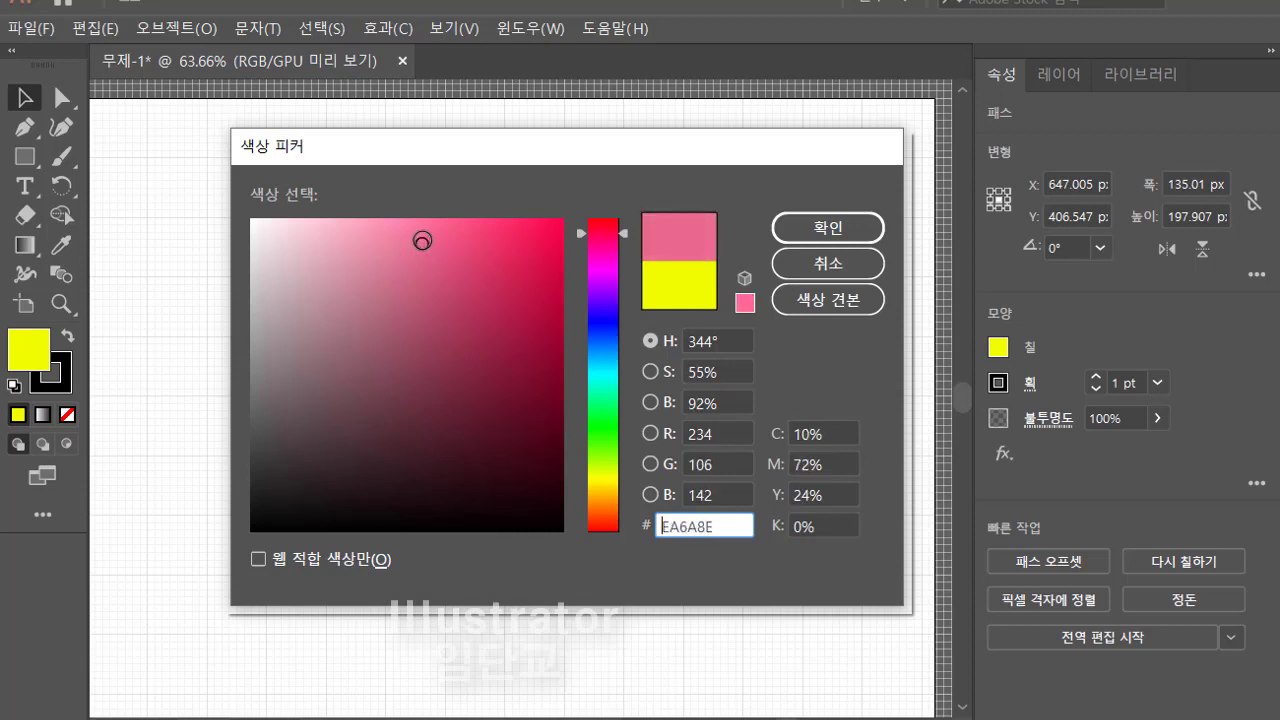
mouse_move(444, 273)
left_mouse_down()
mouse_move(514, 237)
mouse_move(520, 251)
left_mouse_up()
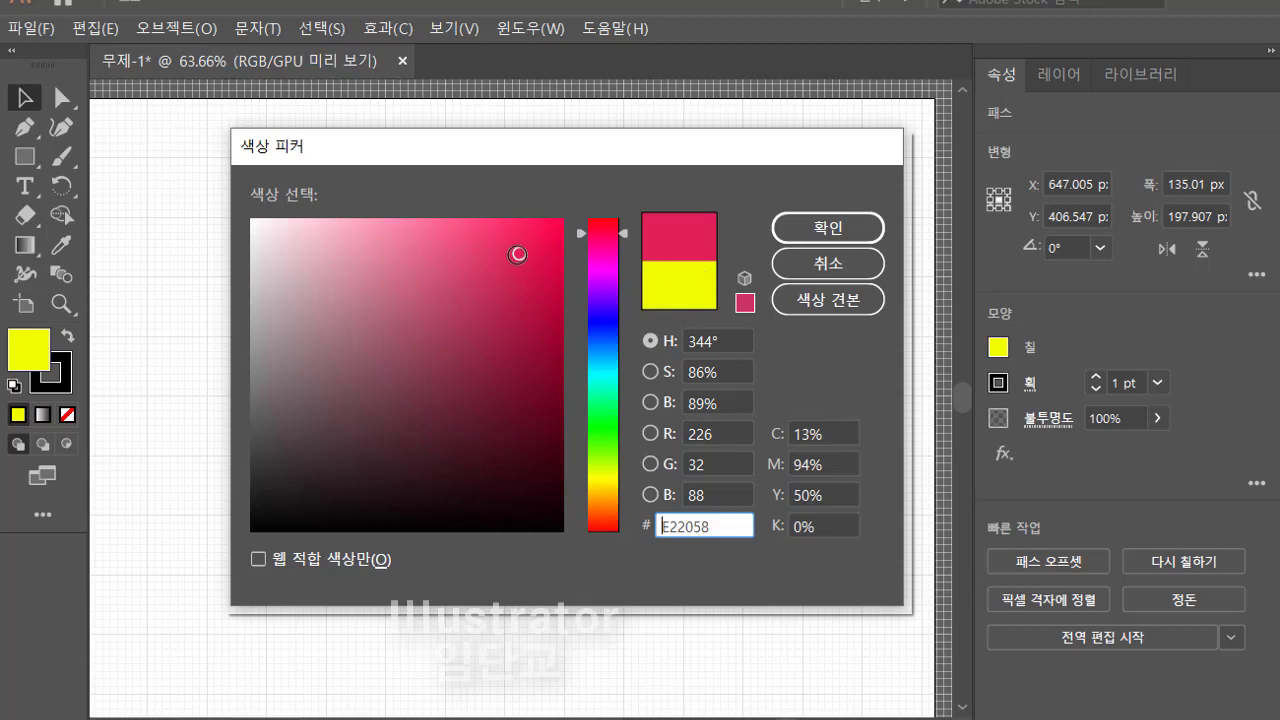
left_click_drag(518, 255, 830, 195)
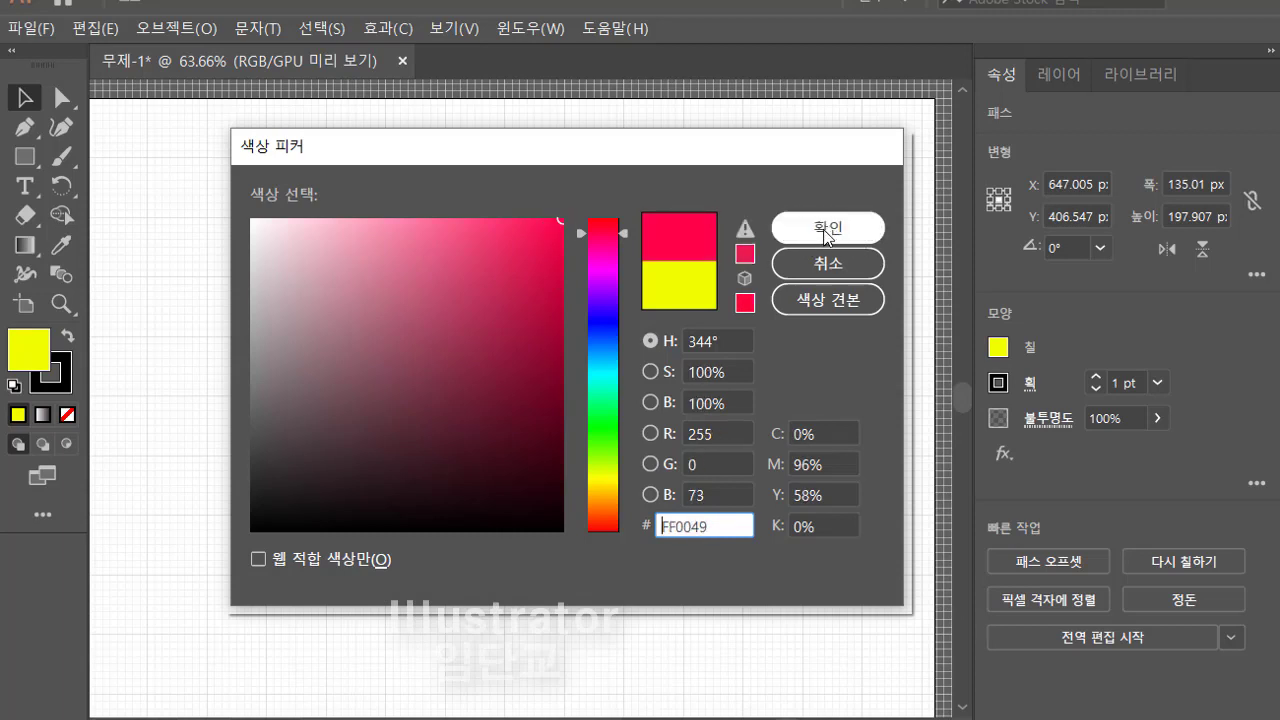
left_click(826, 230)
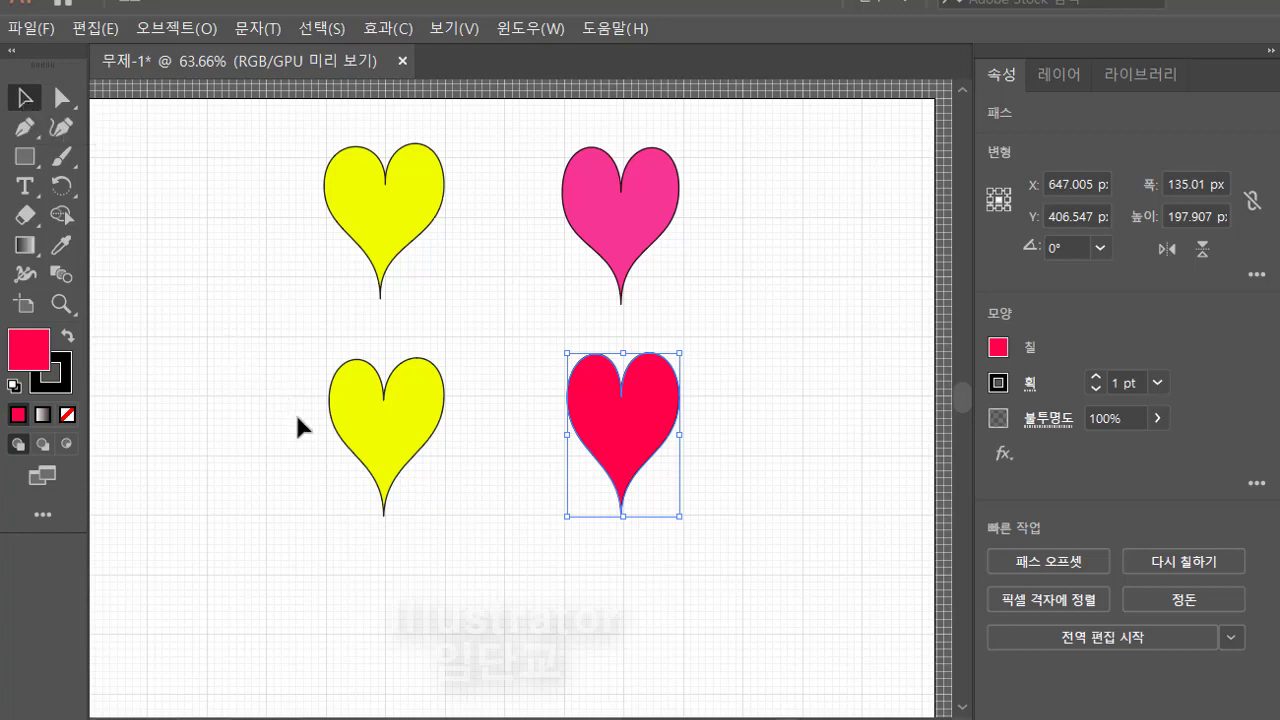
Change the fill of the lower yellow heart to the light blue 69C9F9 and deselect it.
left_click(377, 425)
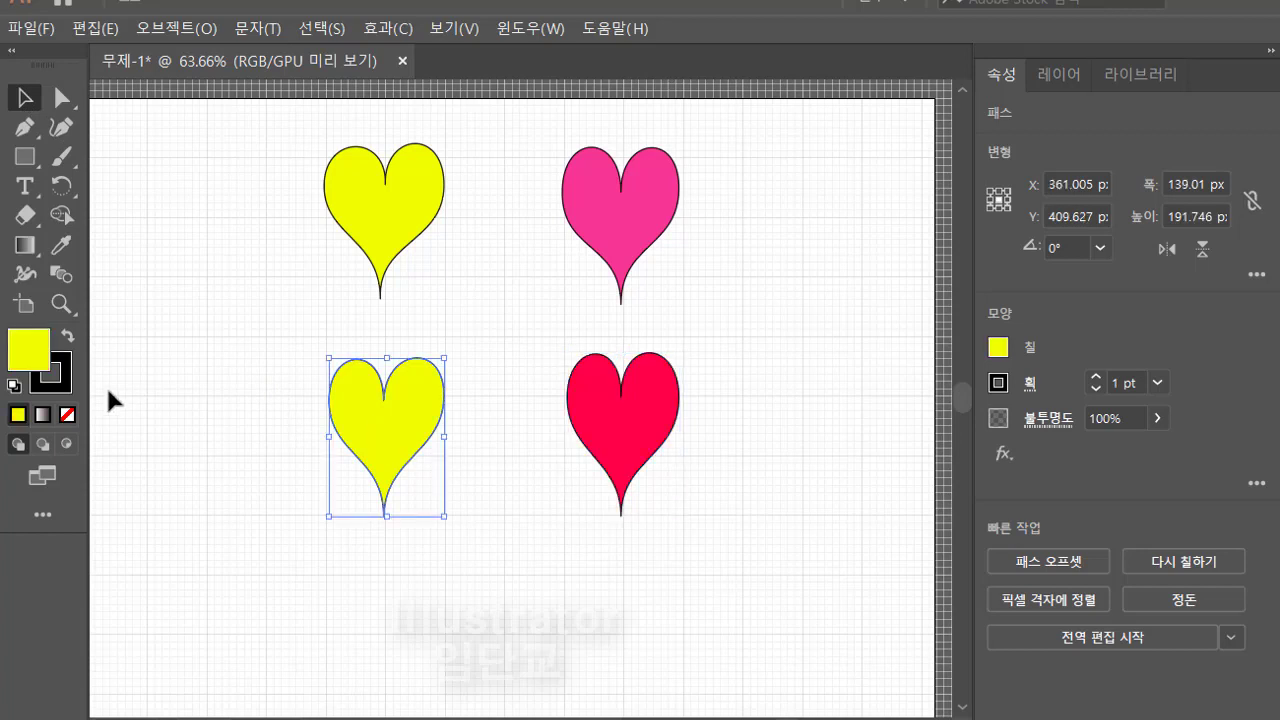
double_click(17, 350)
left_click(578, 478)
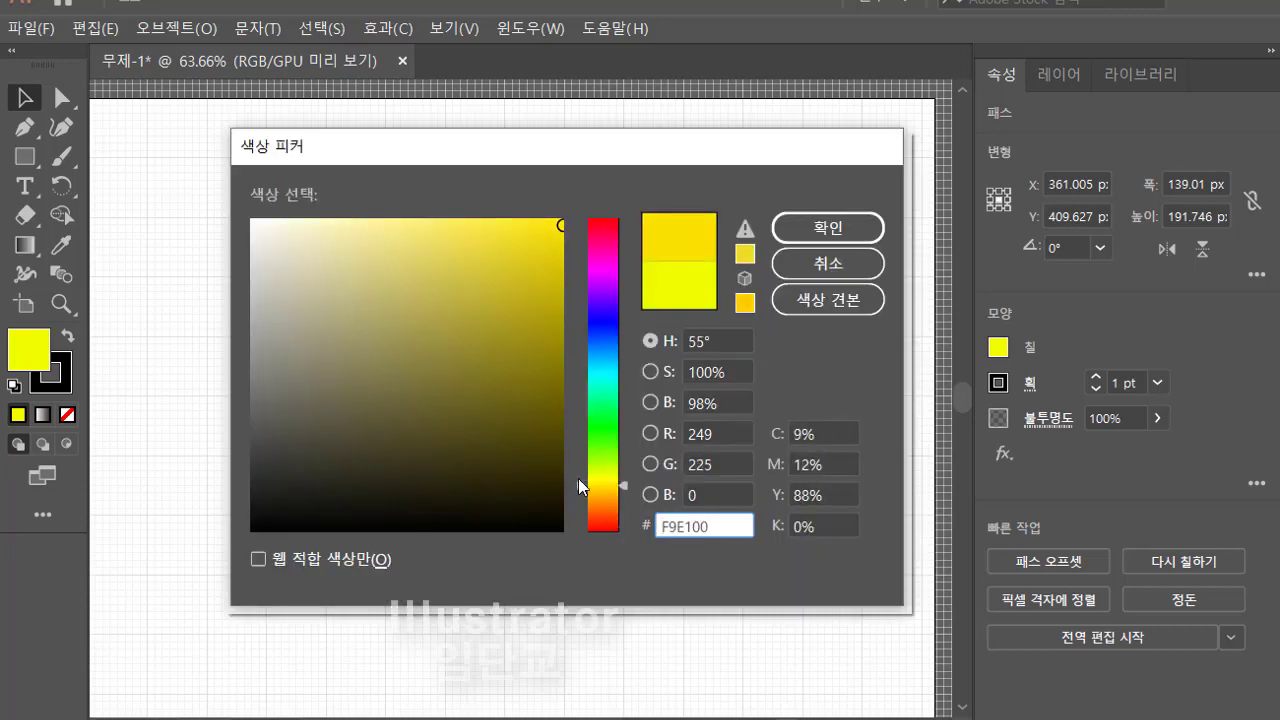
left_click_drag(578, 478, 576, 350)
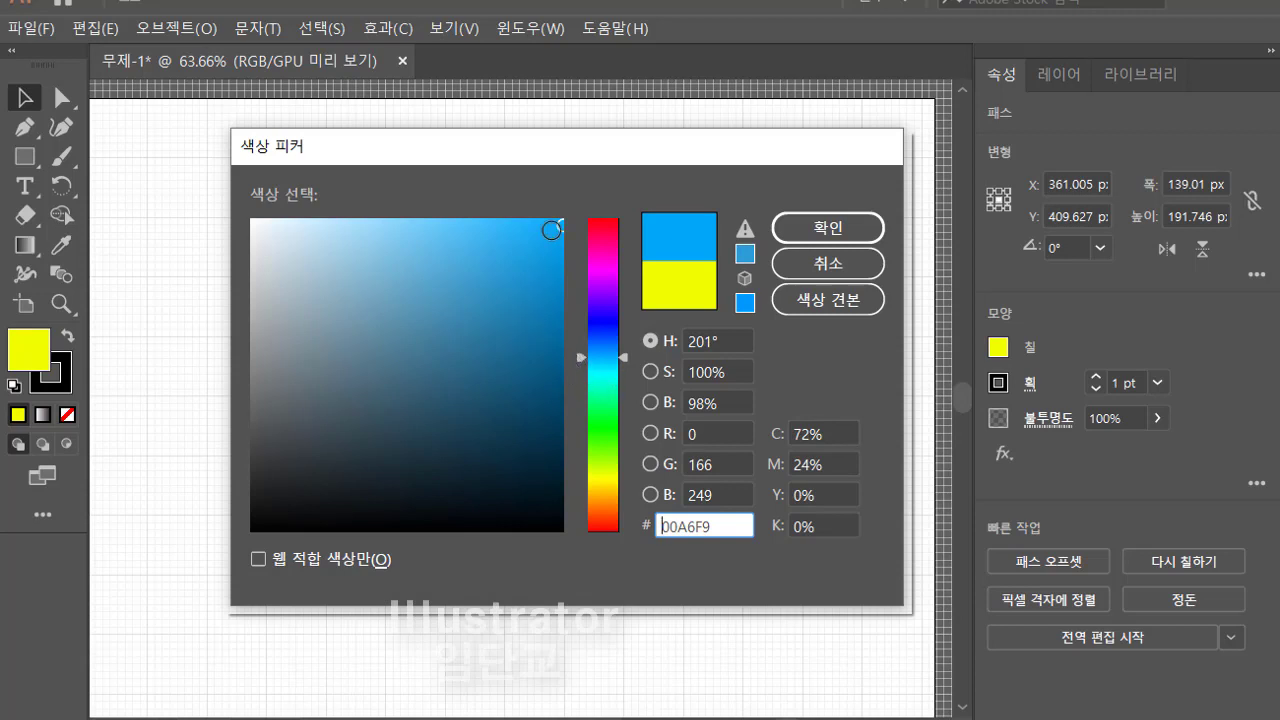
left_click_drag(551, 230, 431, 224)
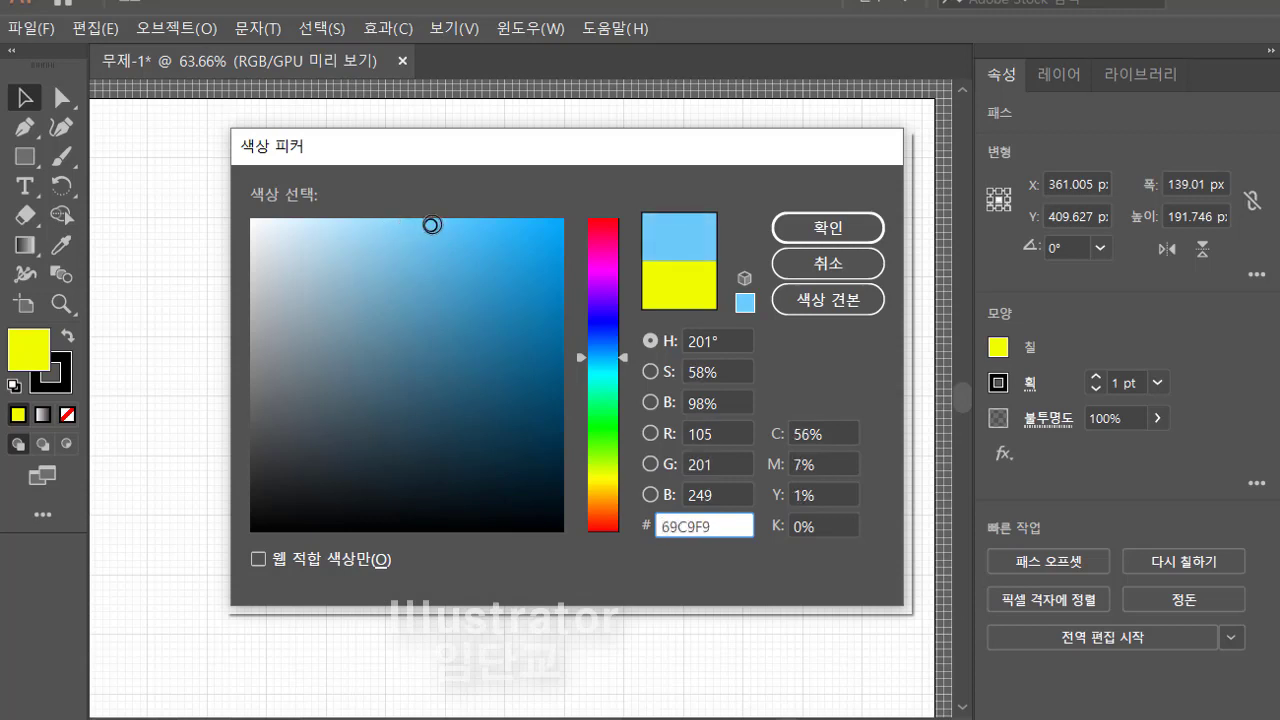
left_click(805, 233)
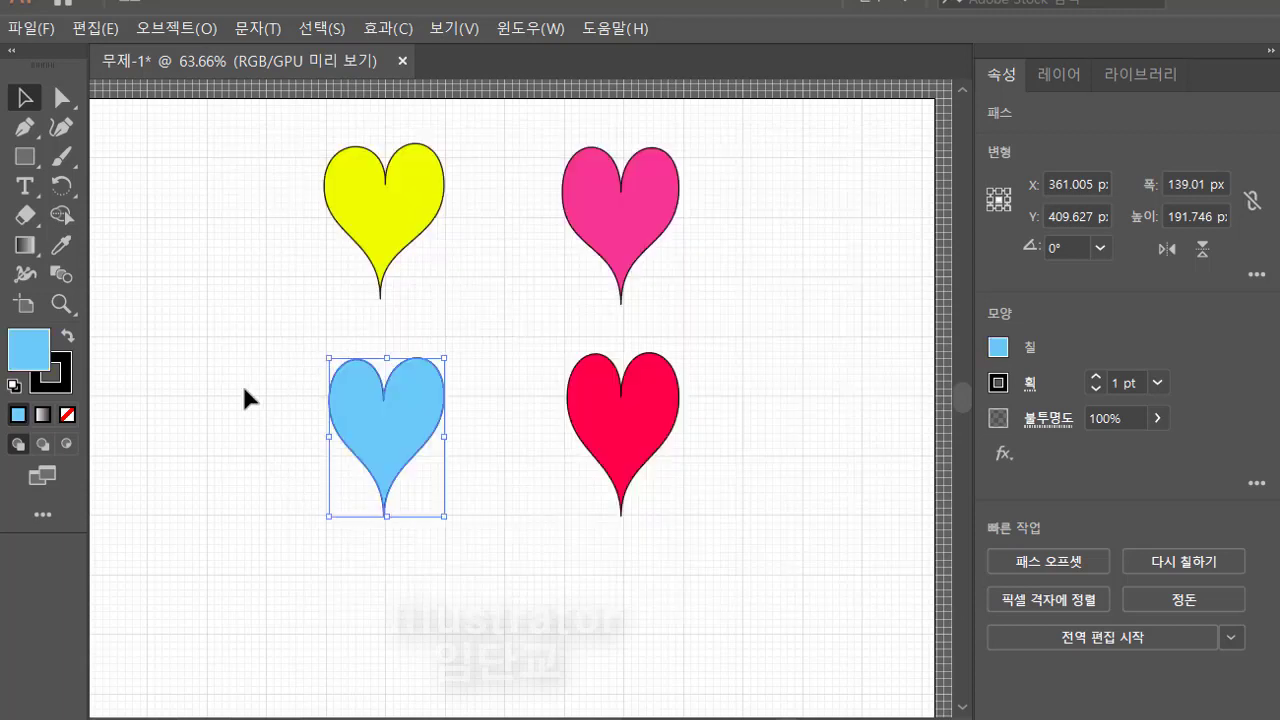
left_click(495, 548)
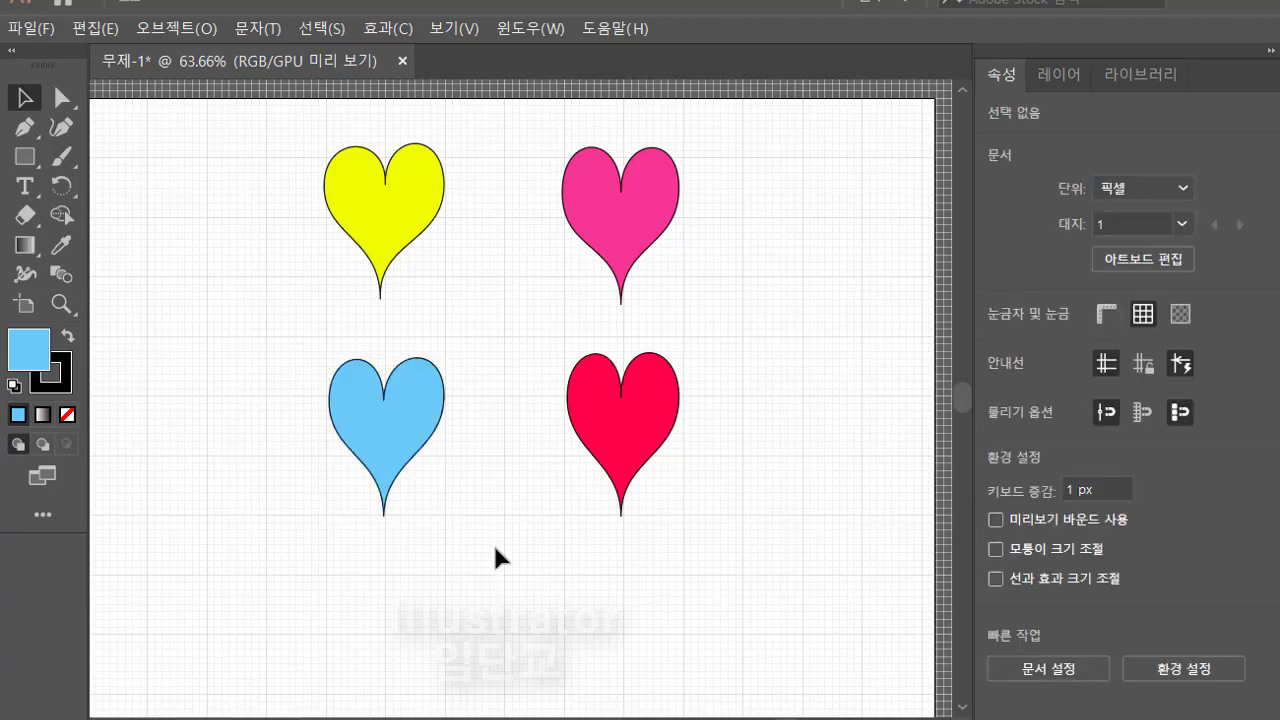